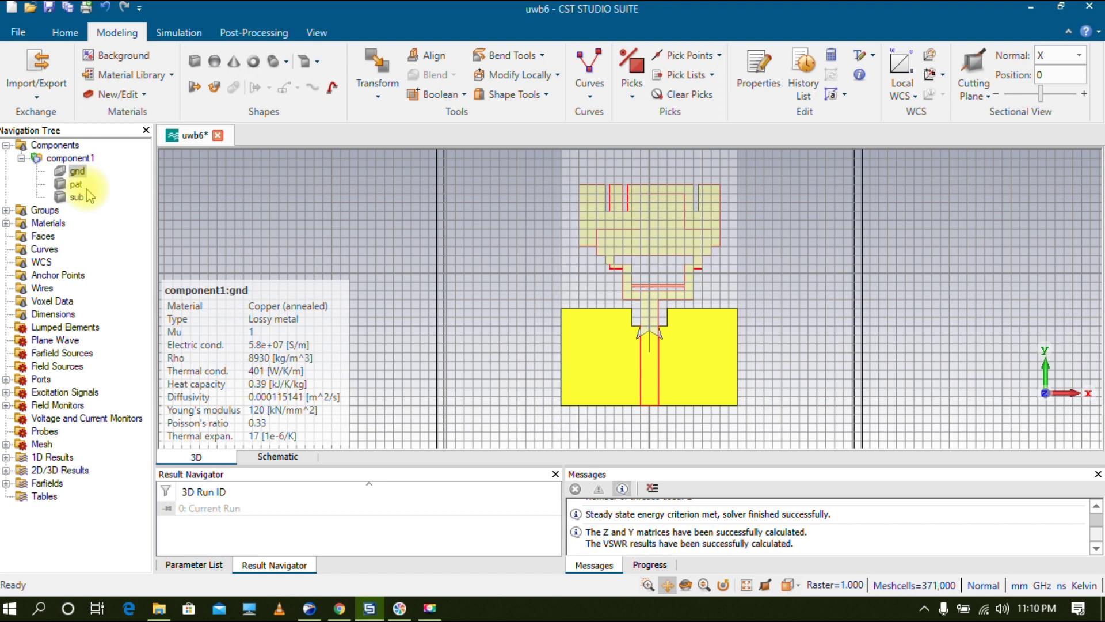
Check the sub, gnd and pat parts' materials, ending on the annealed-copper patch.
click(77, 197)
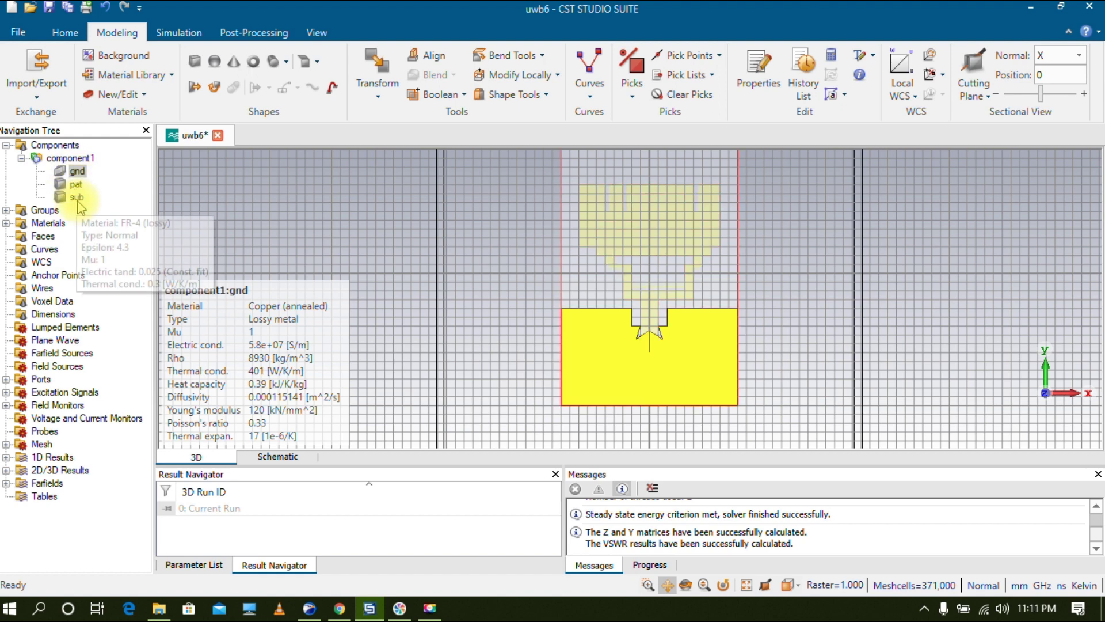
click(76, 184)
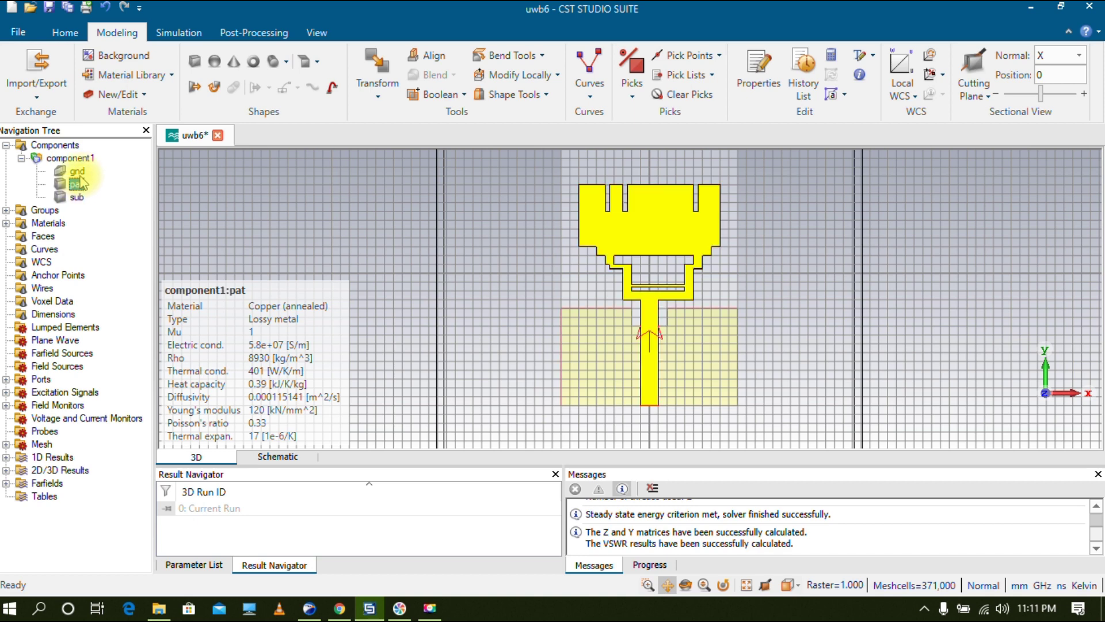
click(79, 171)
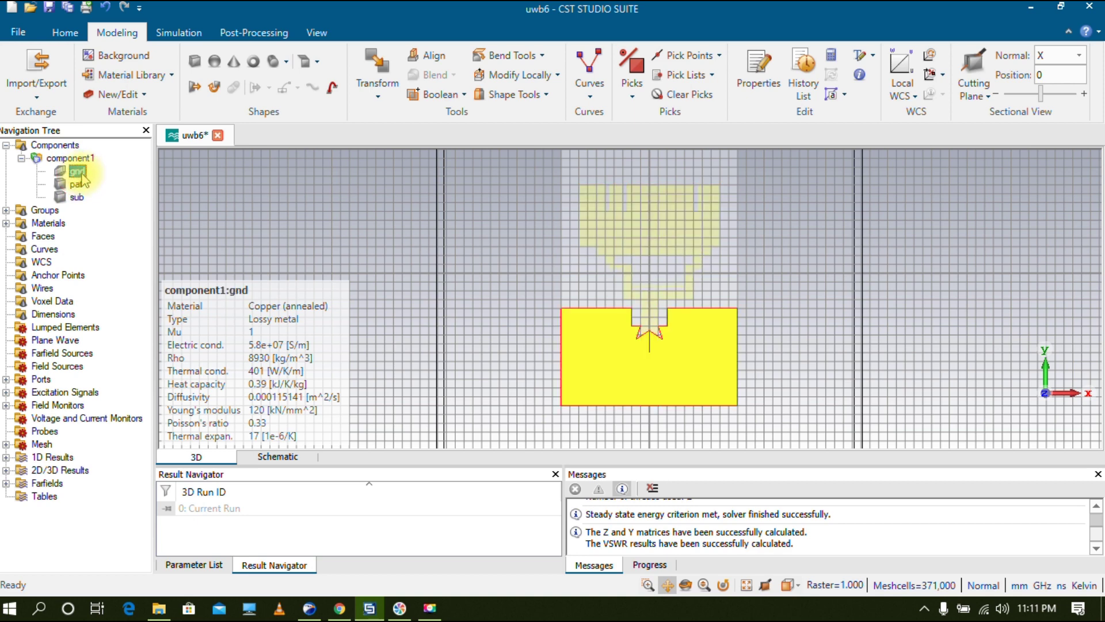
click(81, 184)
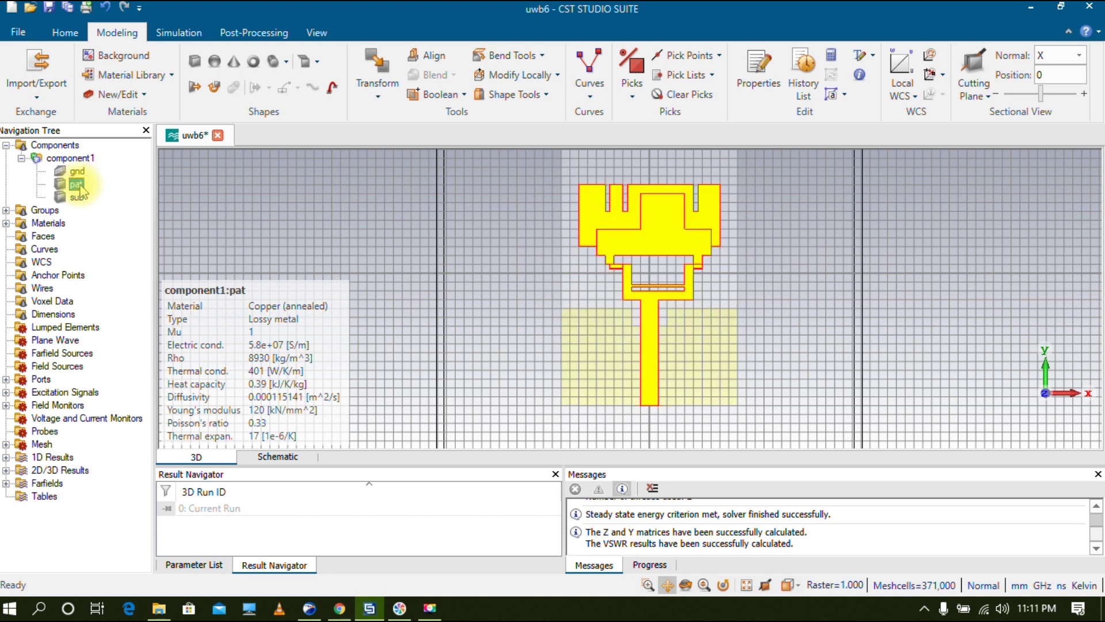
click(78, 198)
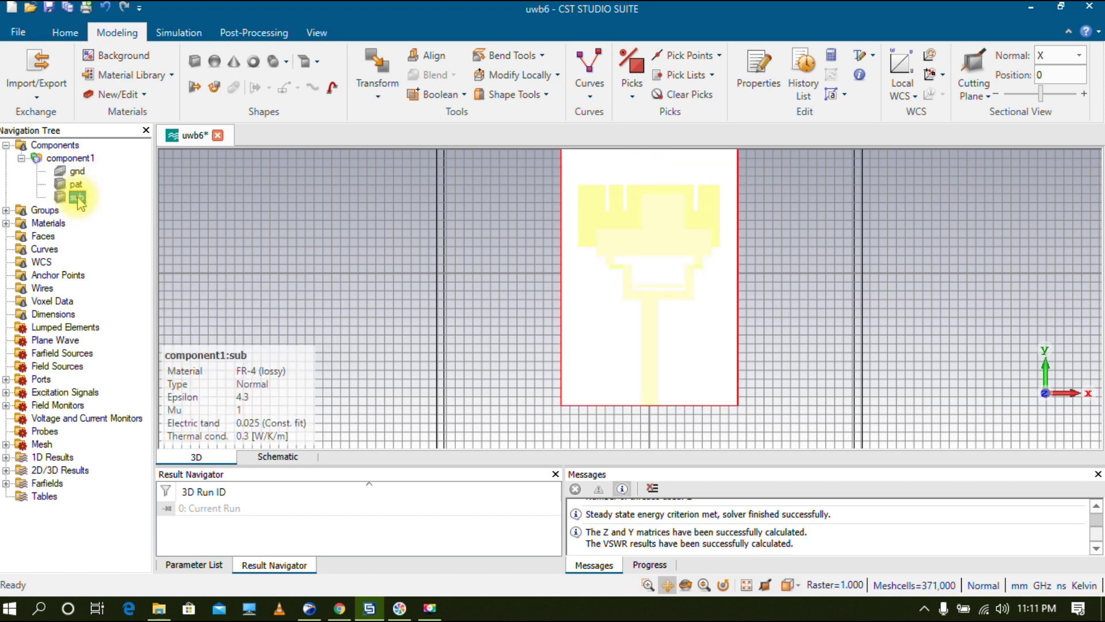
click(77, 185)
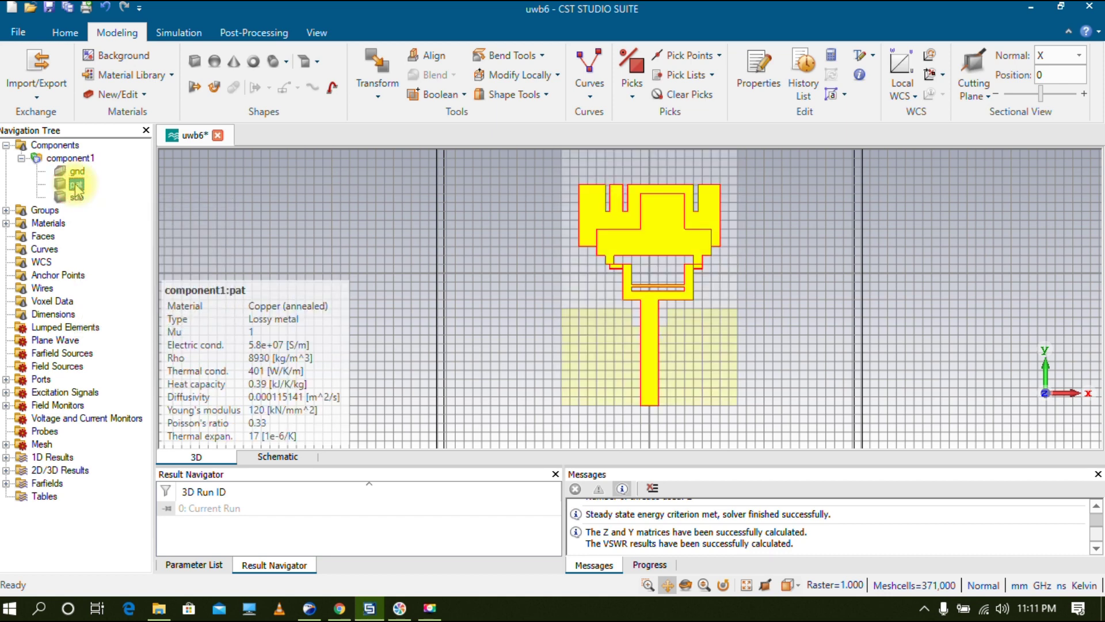
mouse_move(84, 201)
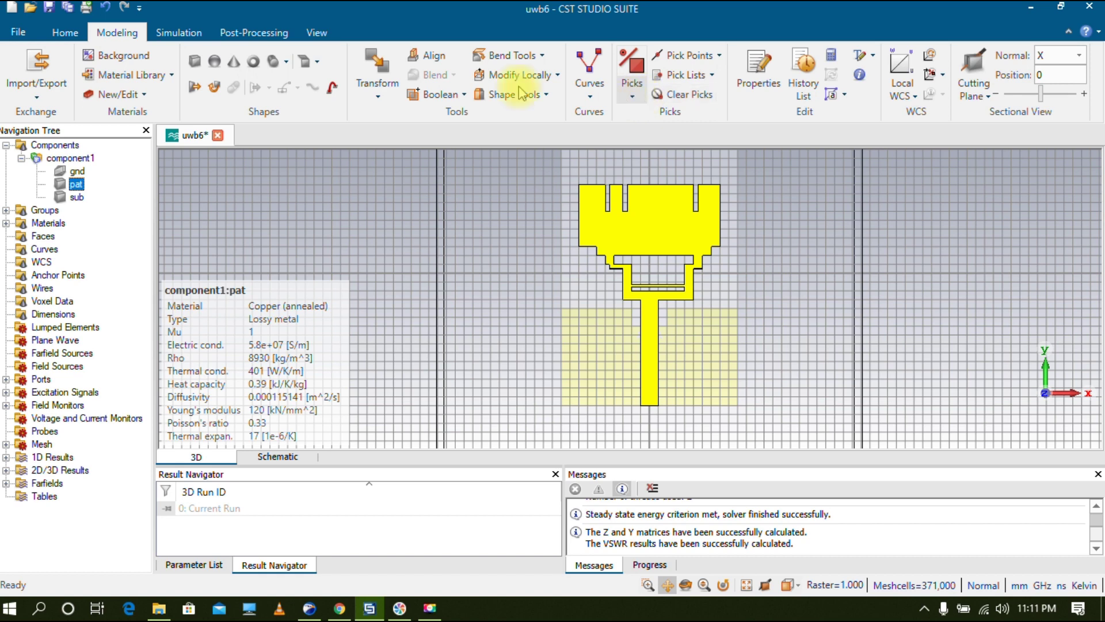
Pick the top face of the antenna patch in the 3D view.
click(636, 100)
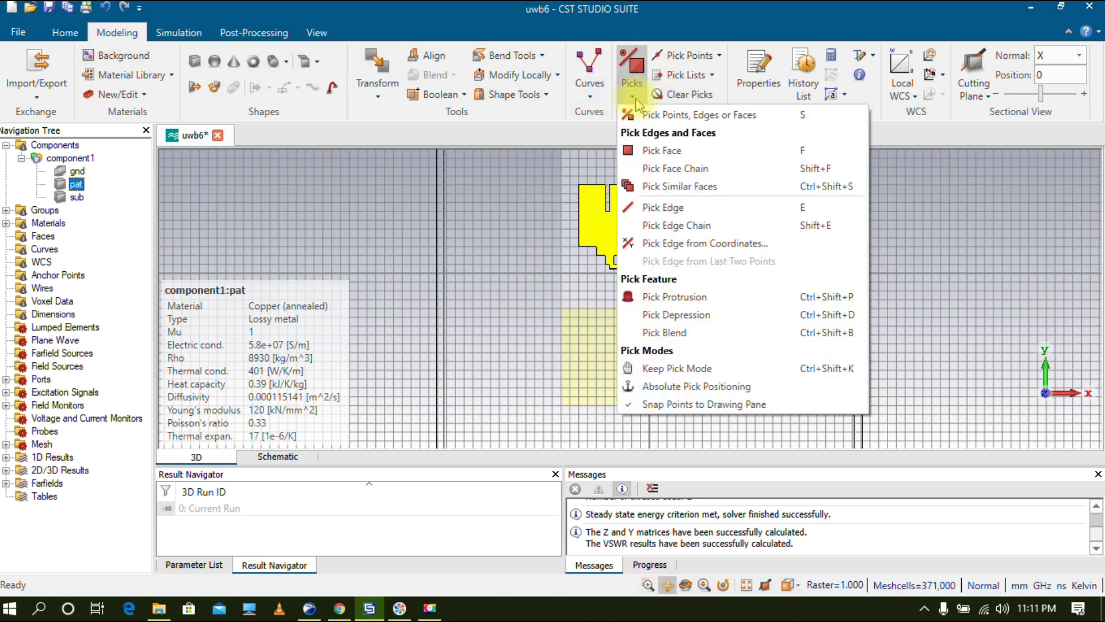
click(652, 153)
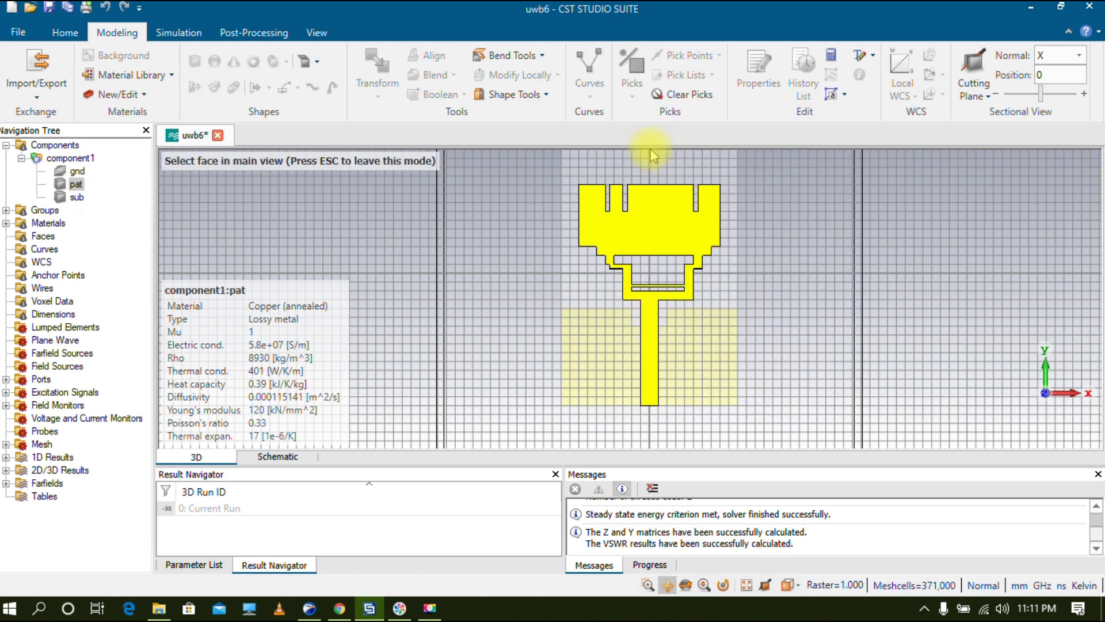
click(651, 233)
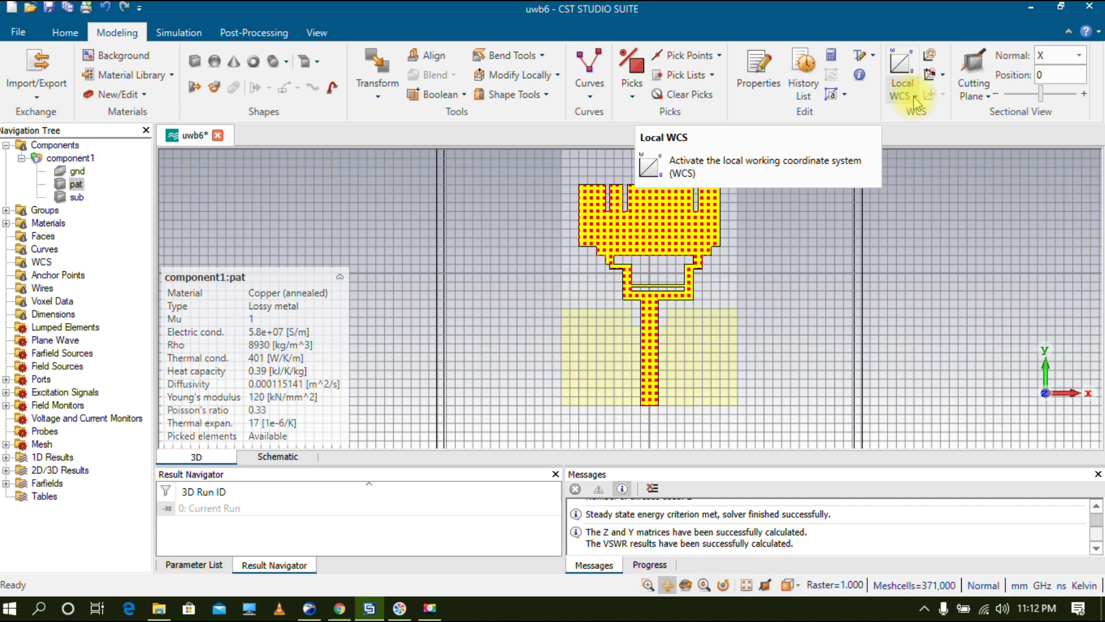
Align the WCS to the picked patch face and set its origin X and Y to 0.
click(943, 76)
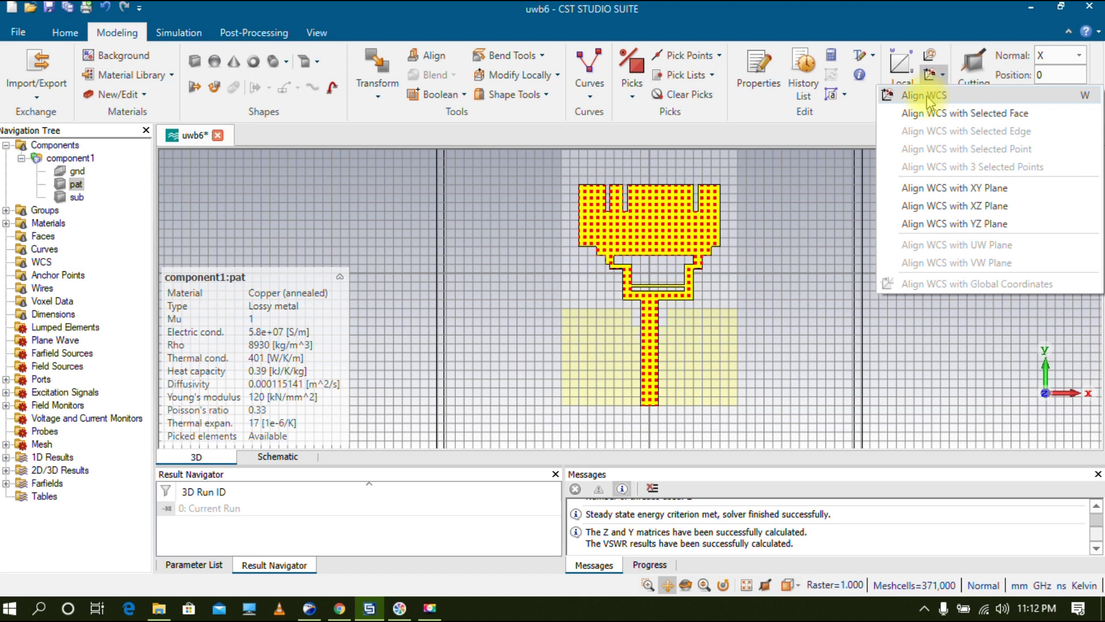
click(923, 96)
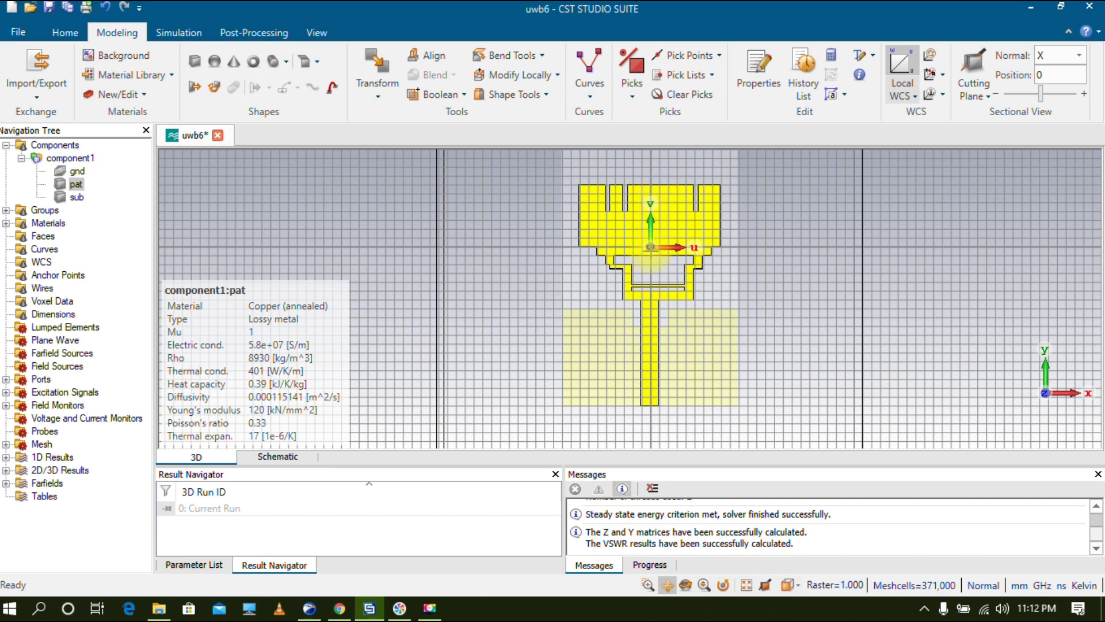
click(915, 98)
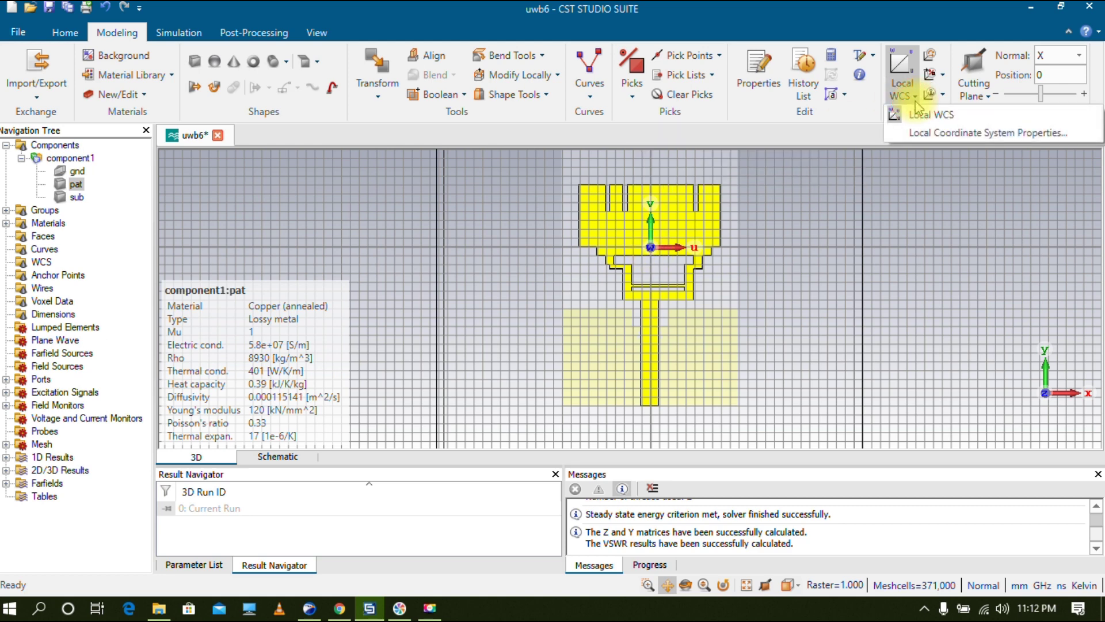
click(940, 133)
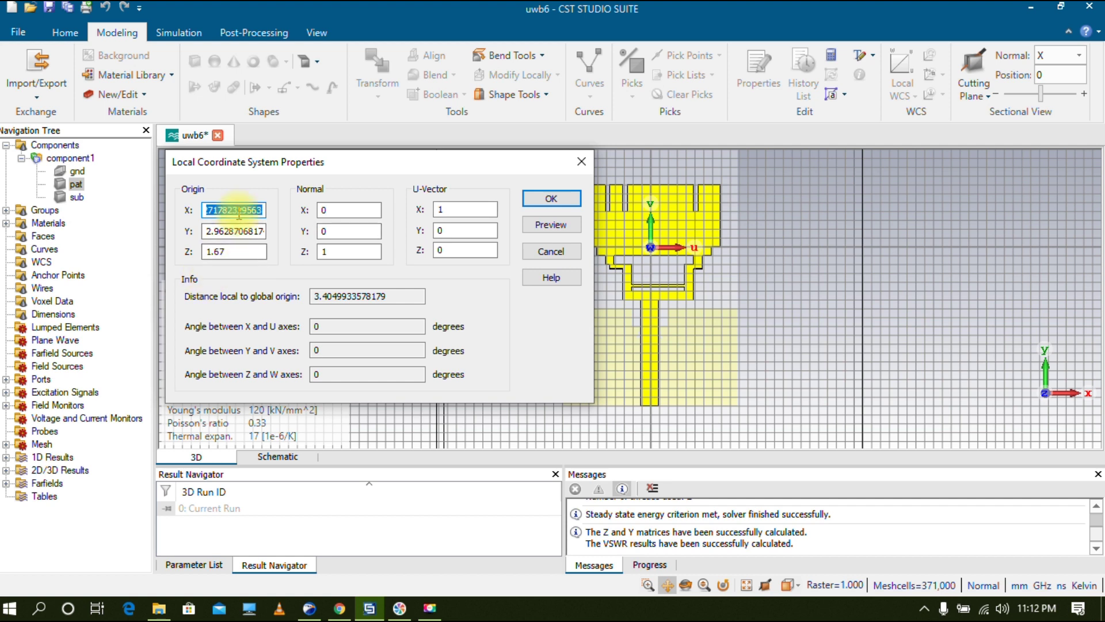
text(0)
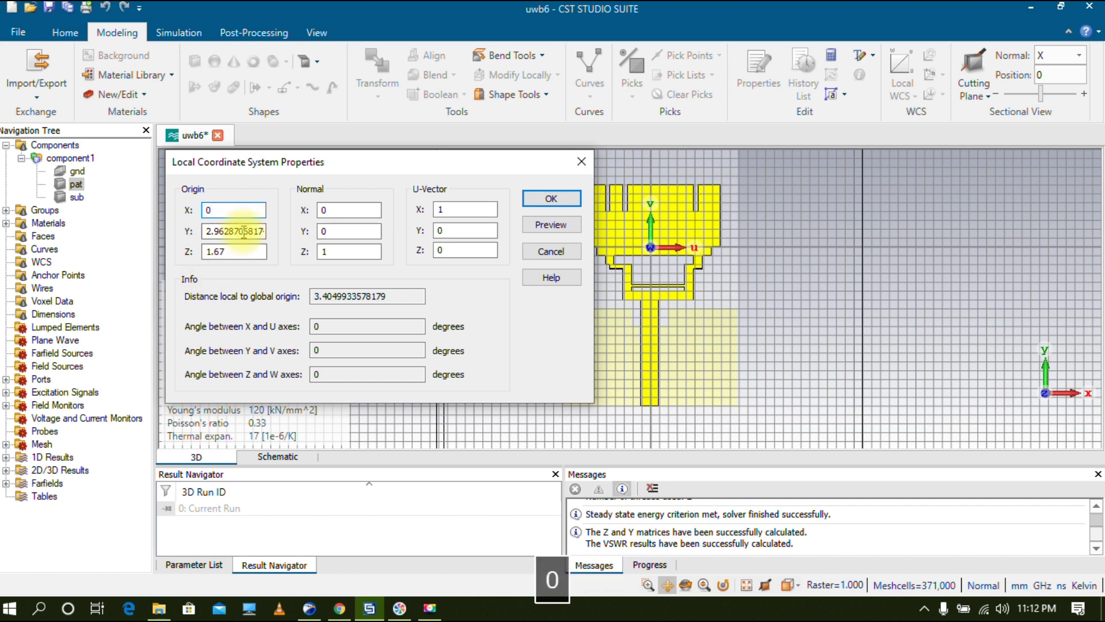
click(255, 231)
key(ctrl+a)
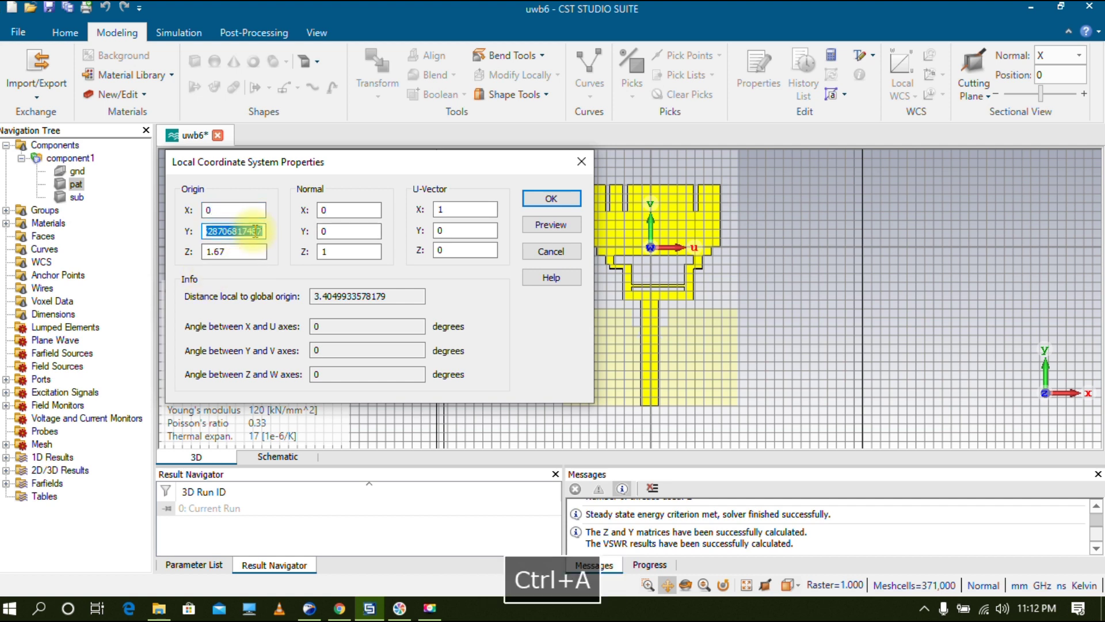
text(0)
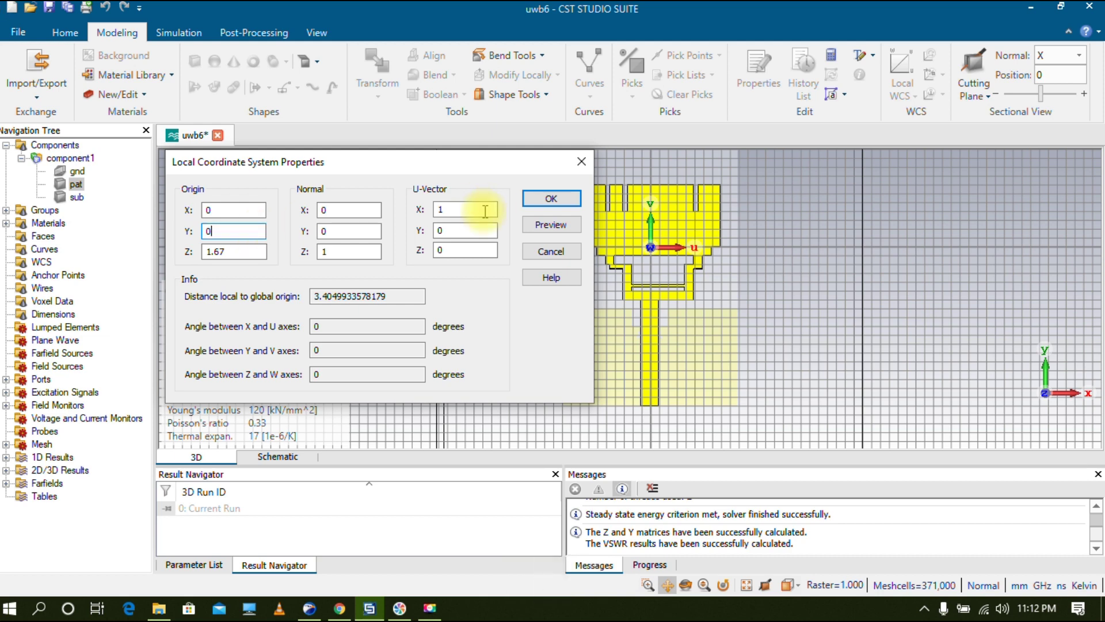
click(567, 202)
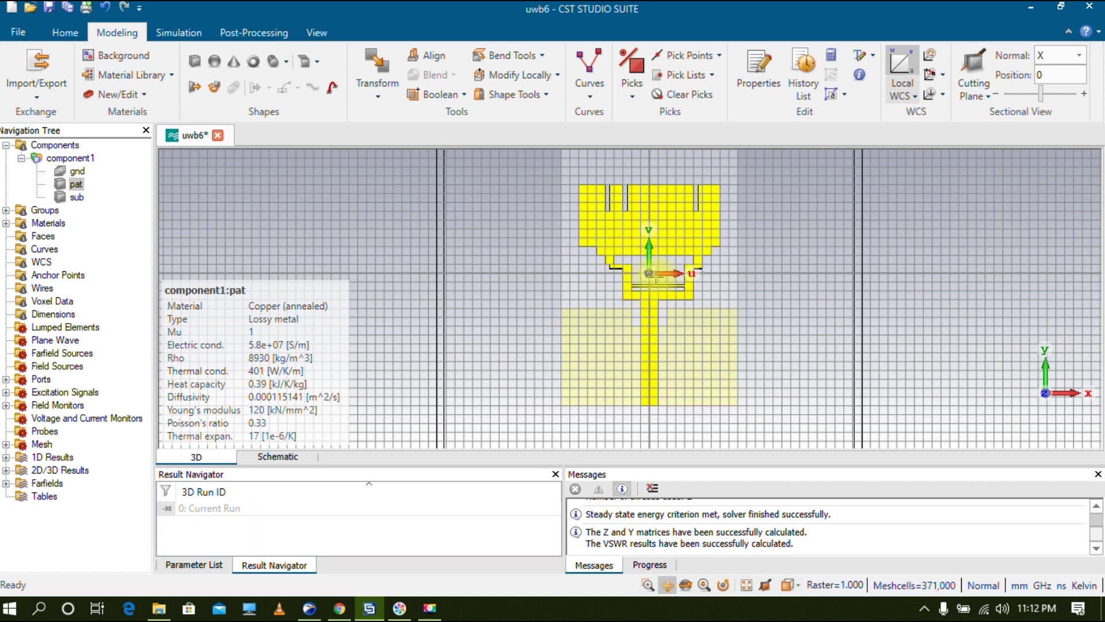
Start a single-layer Gerber export of the patch and browse into the Videos library.
click(39, 95)
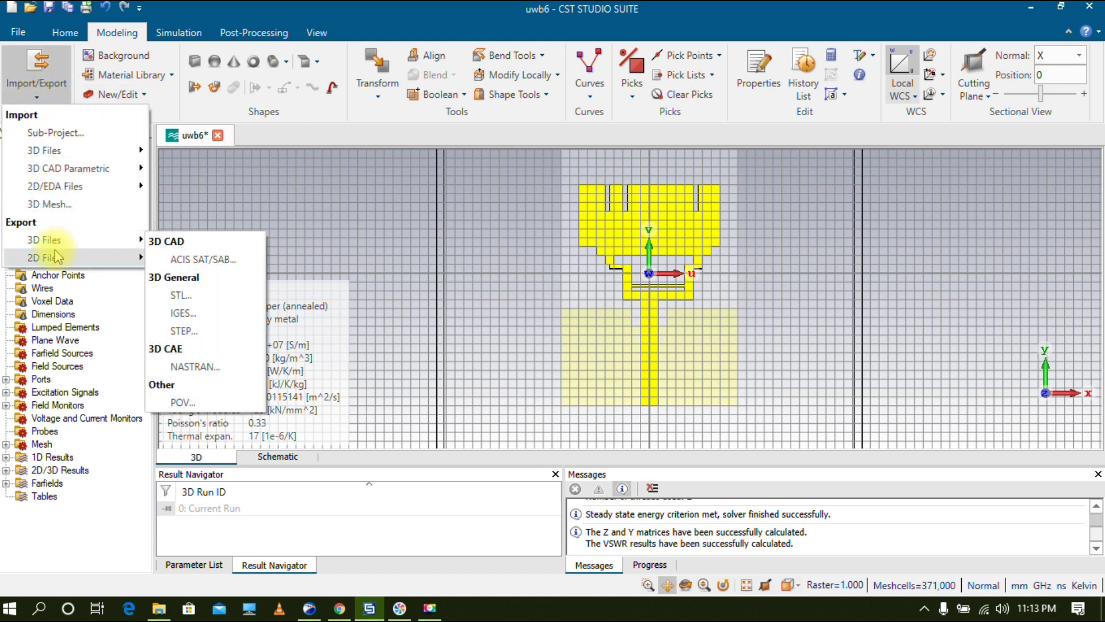
mouse_move(56, 256)
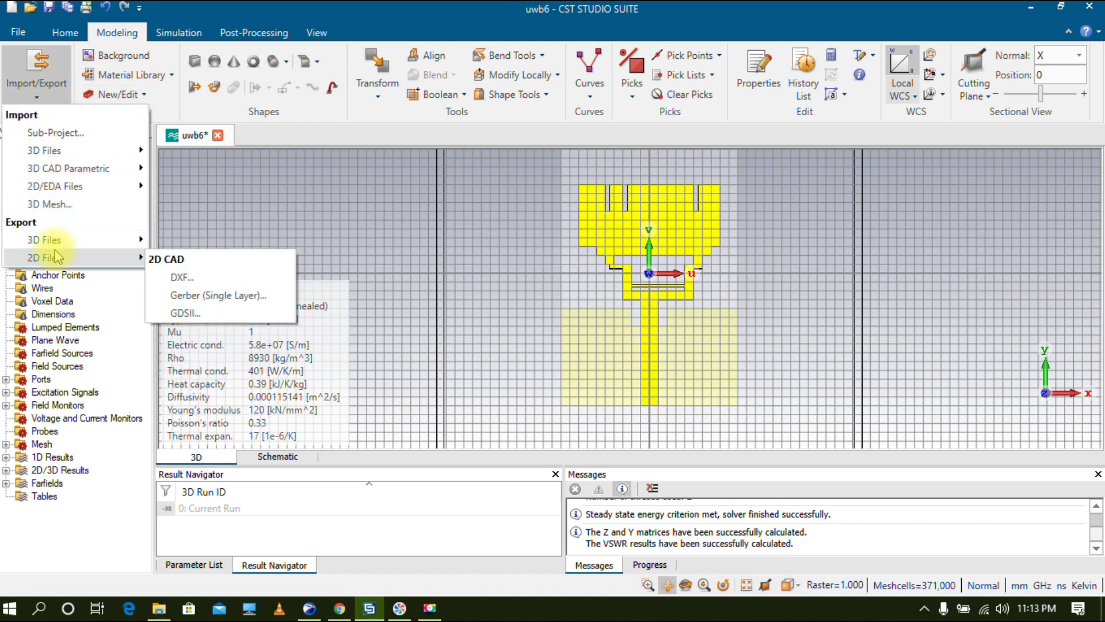
click(210, 296)
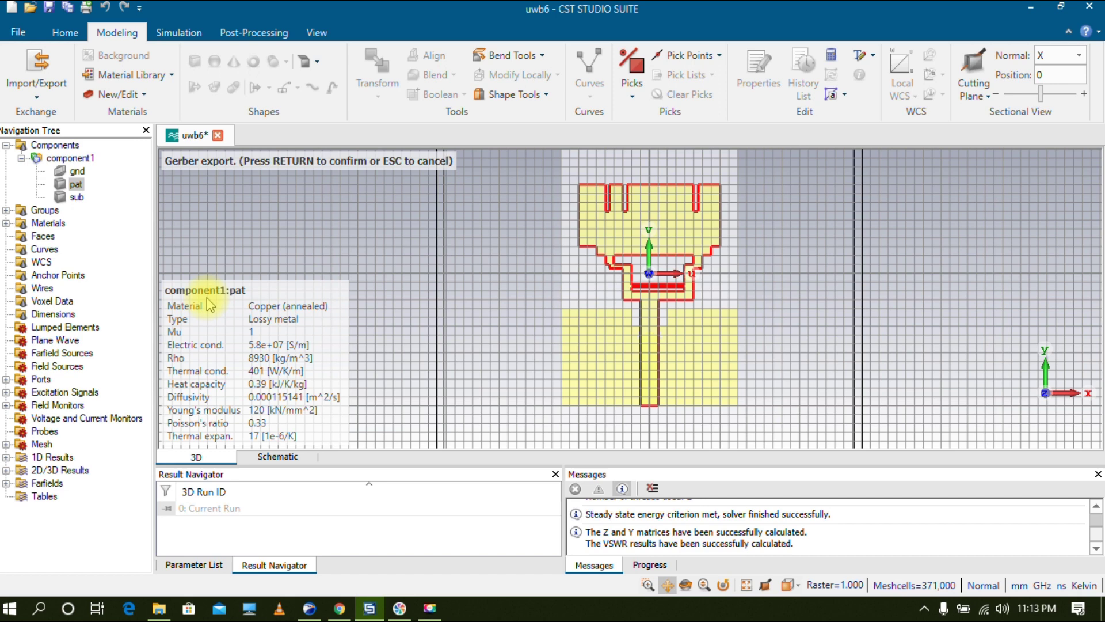
key(Return)
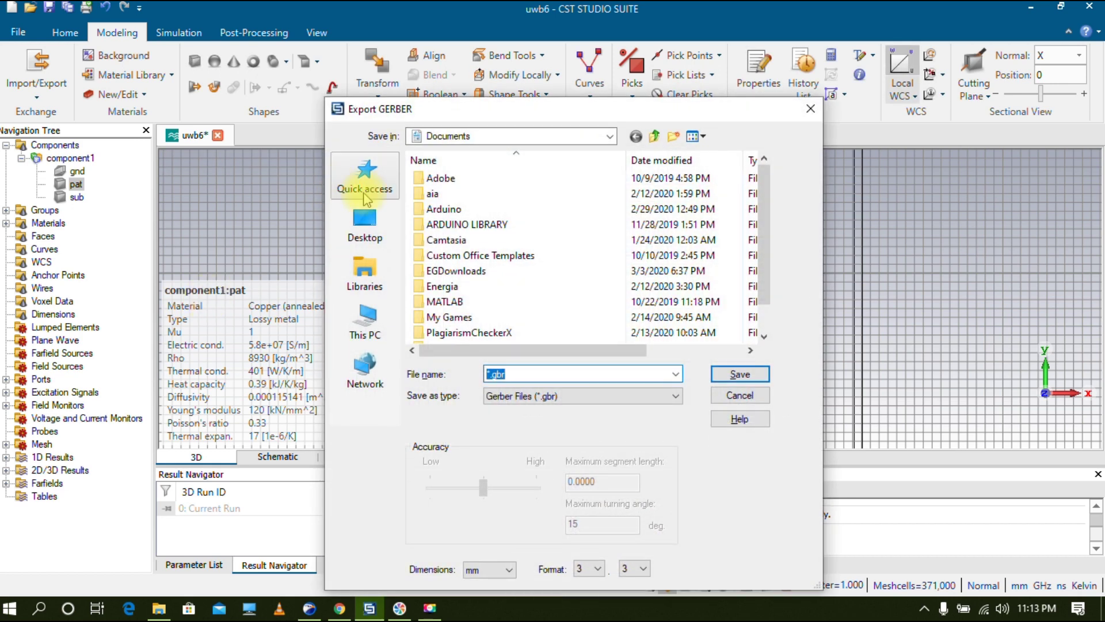
click(384, 291)
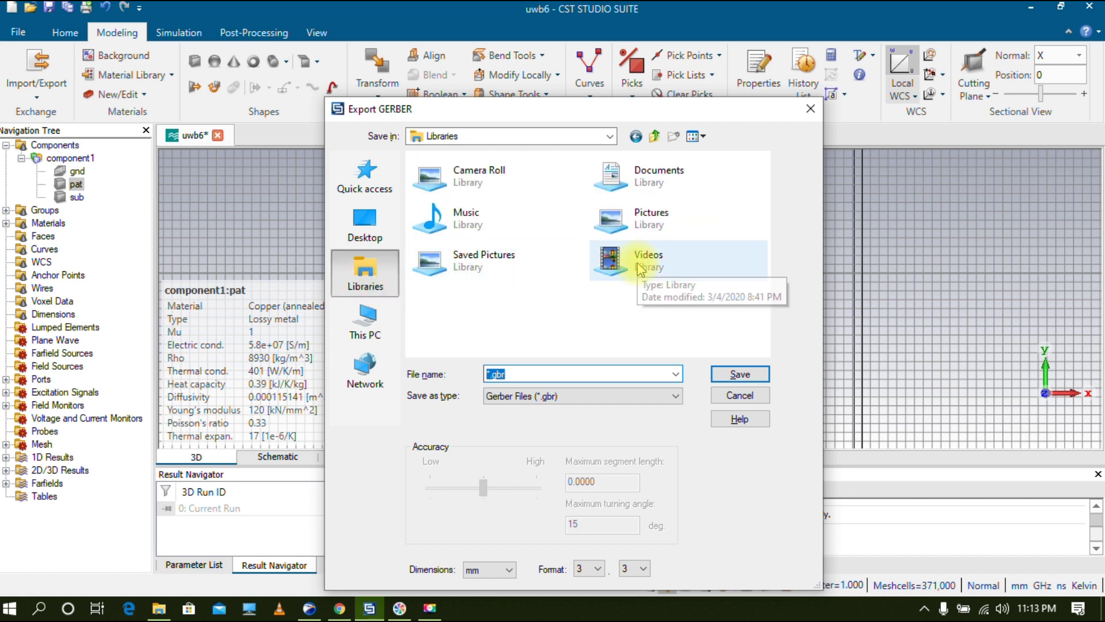
double_click(641, 269)
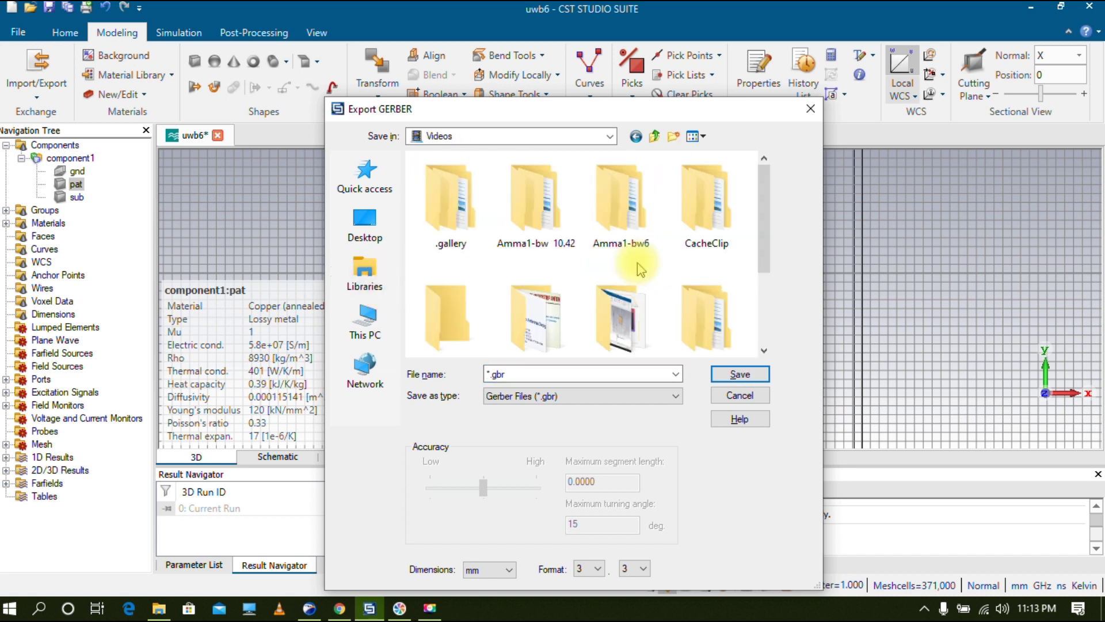
drag(768, 242, 767, 317)
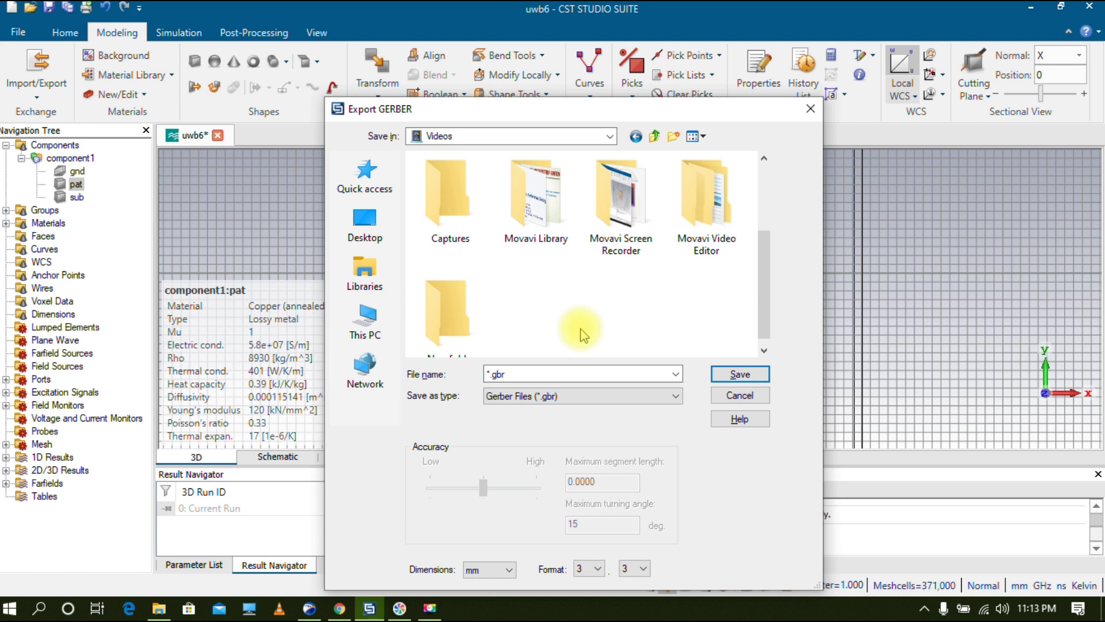
Create a 'gerber output' folder in Videos and save the Gerber file there as patch.
key(ctrl+shift+n)
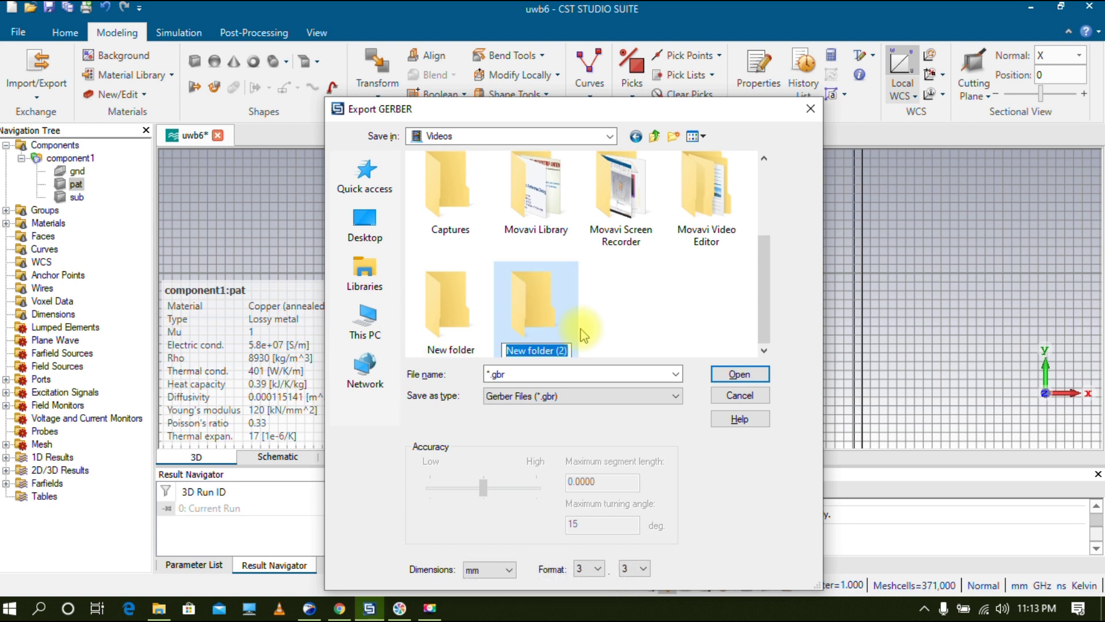
text(gerber output)
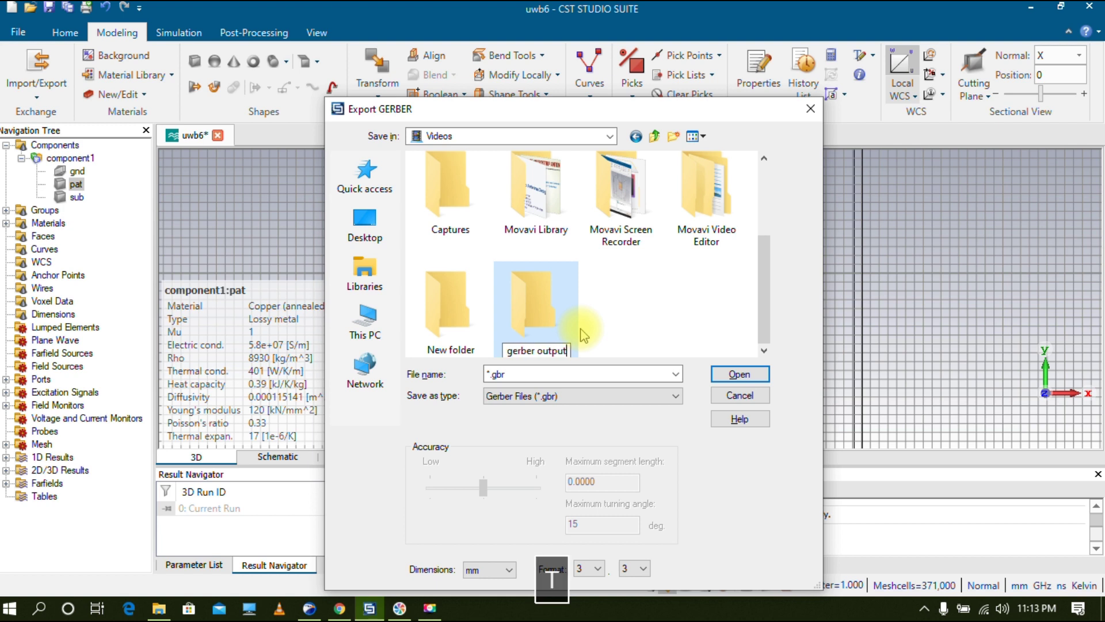
key(Return)
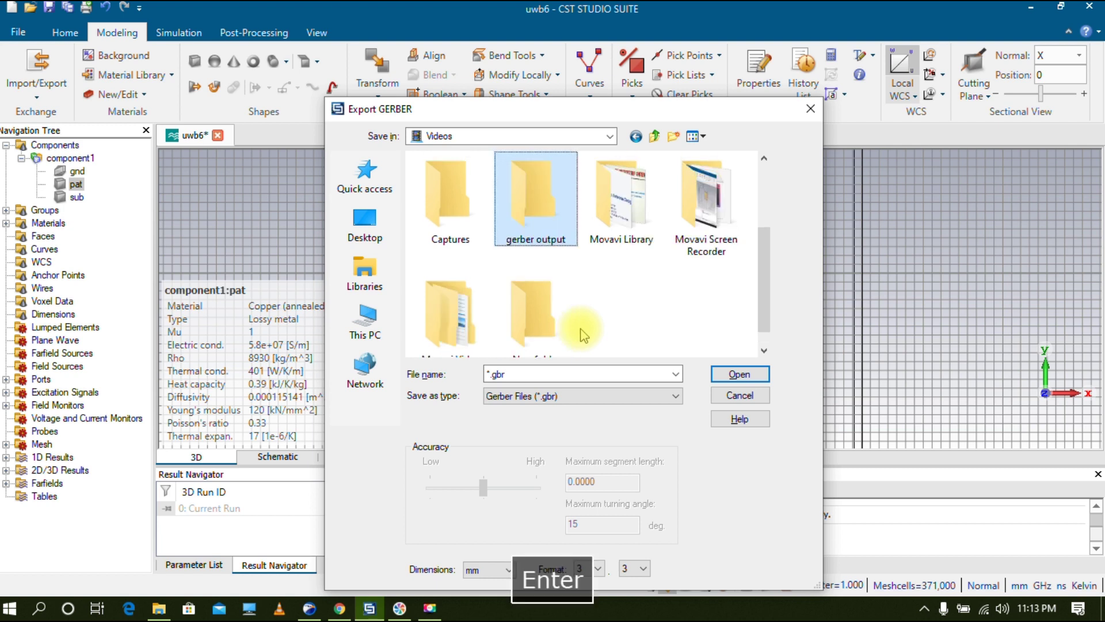
key(Return)
double_click(514, 375)
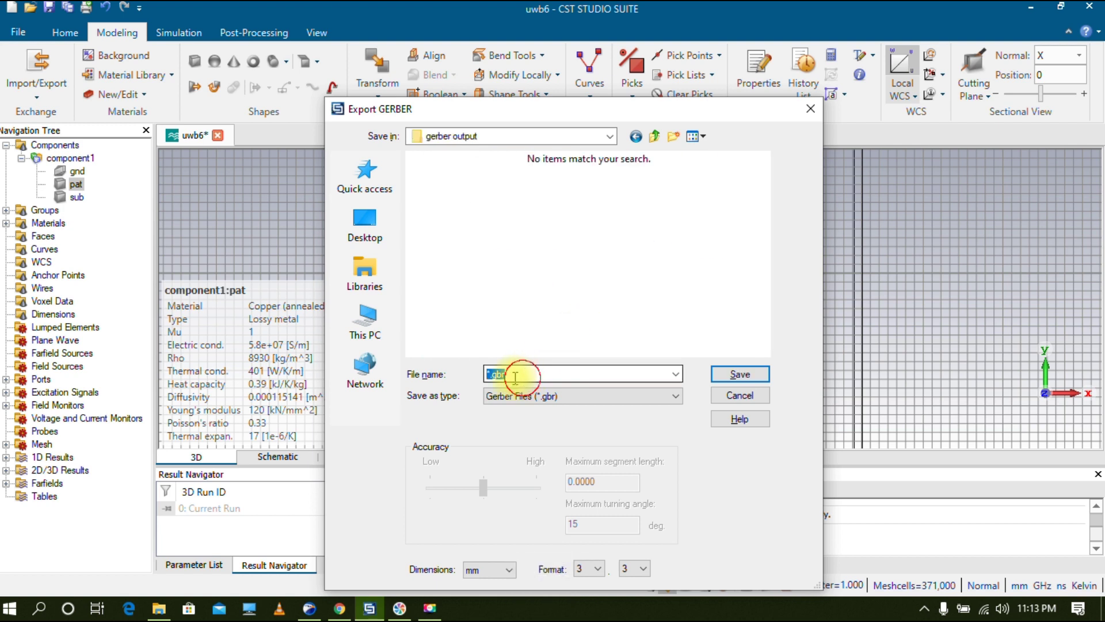
text(patch)
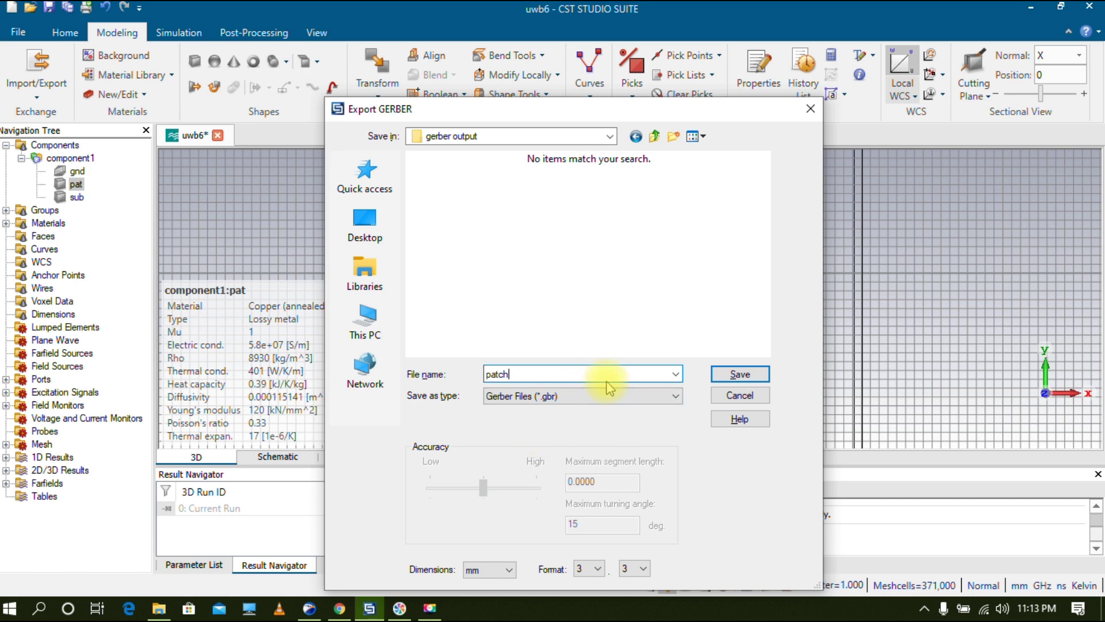
click(743, 375)
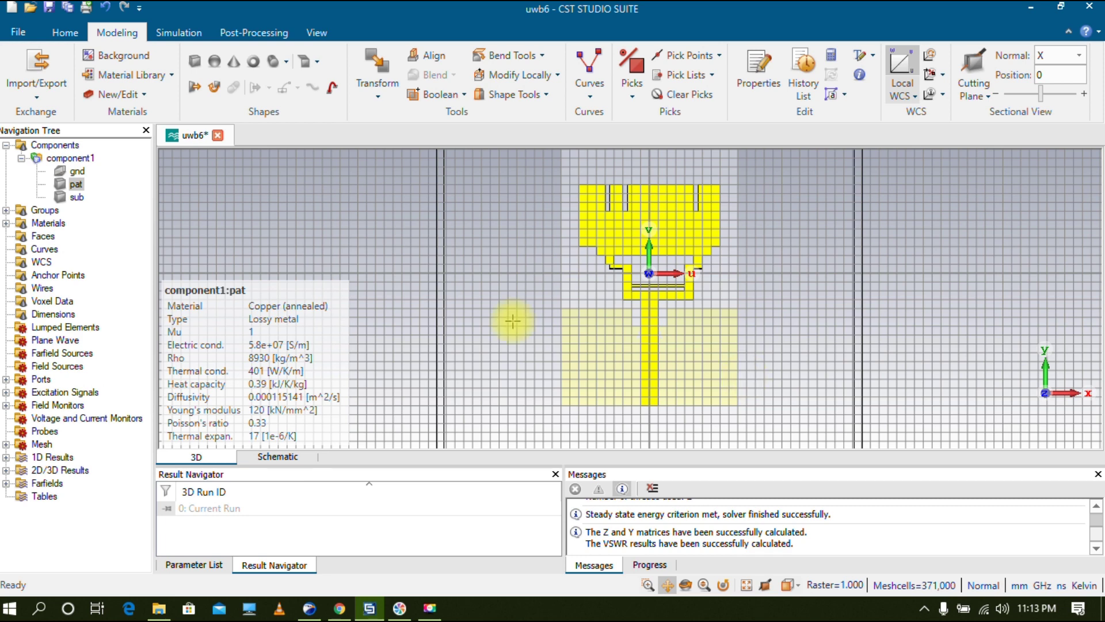
Turn off the local working coordinate system.
click(94, 185)
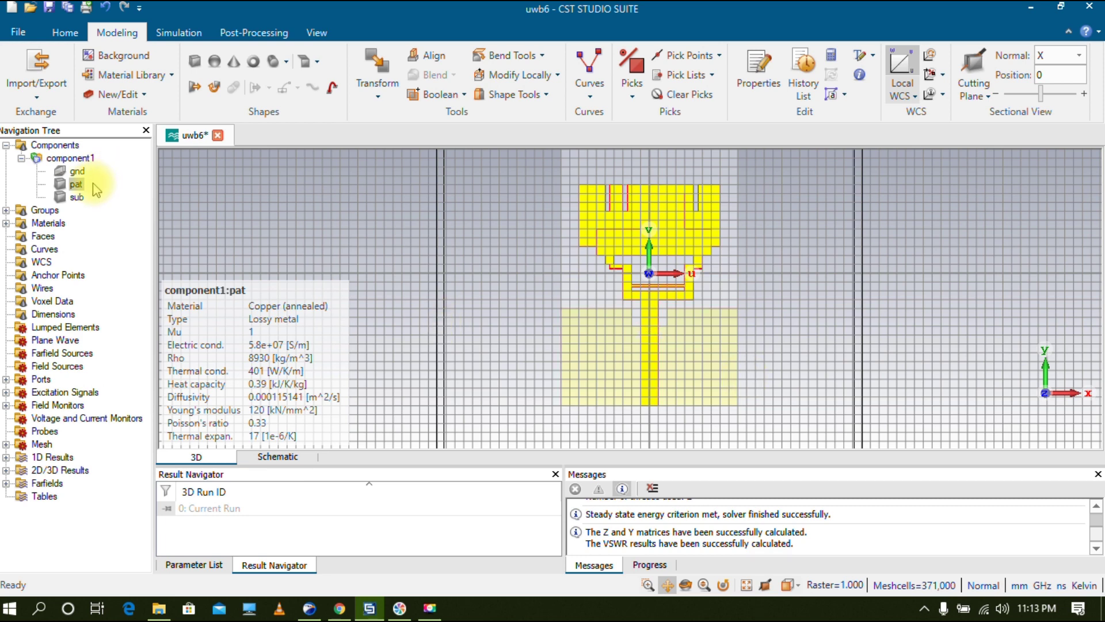
click(899, 55)
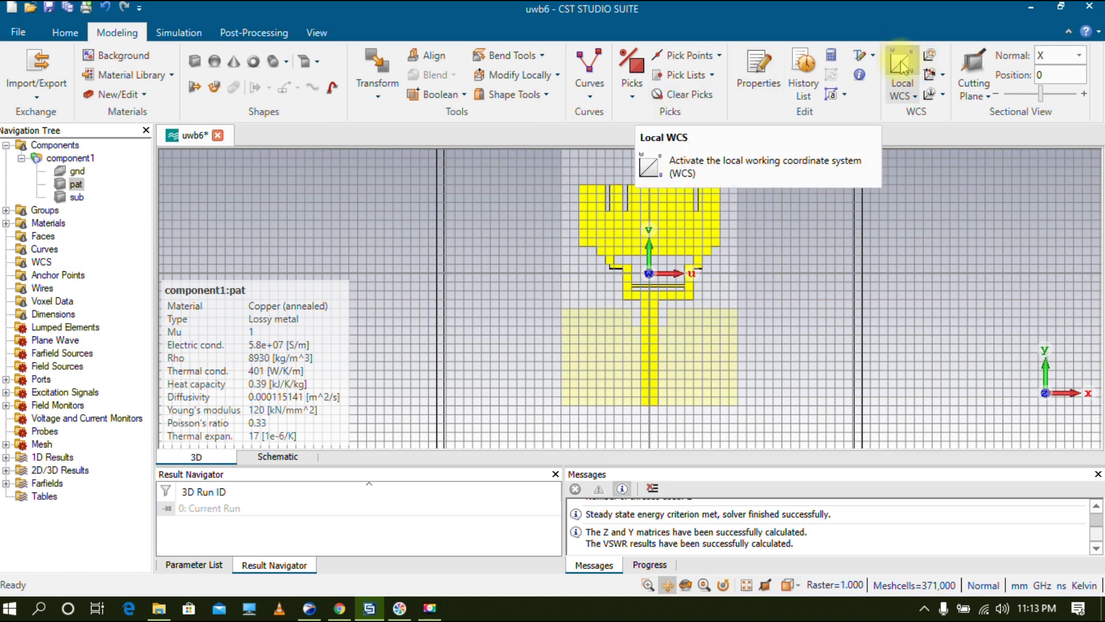
click(901, 61)
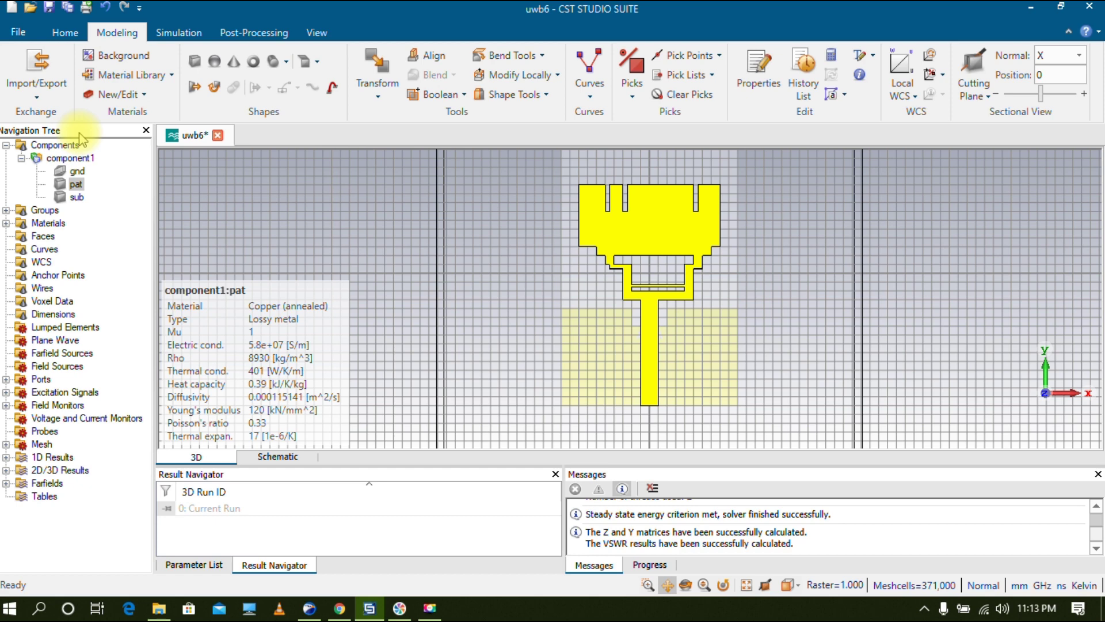
Select the substrate part sub and pick its face.
click(78, 202)
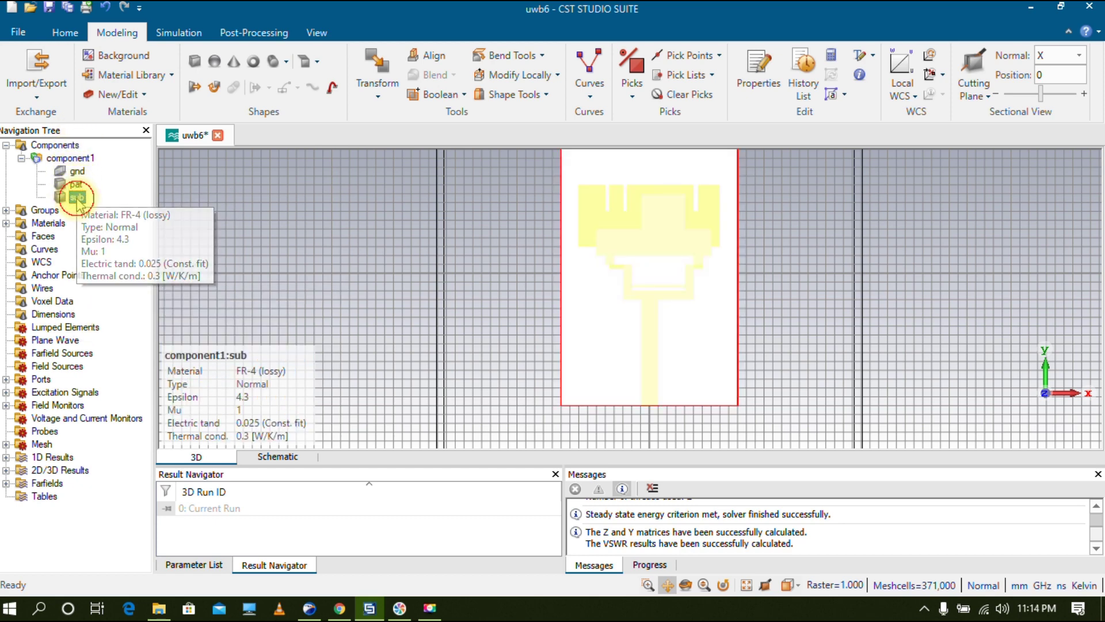
click(632, 97)
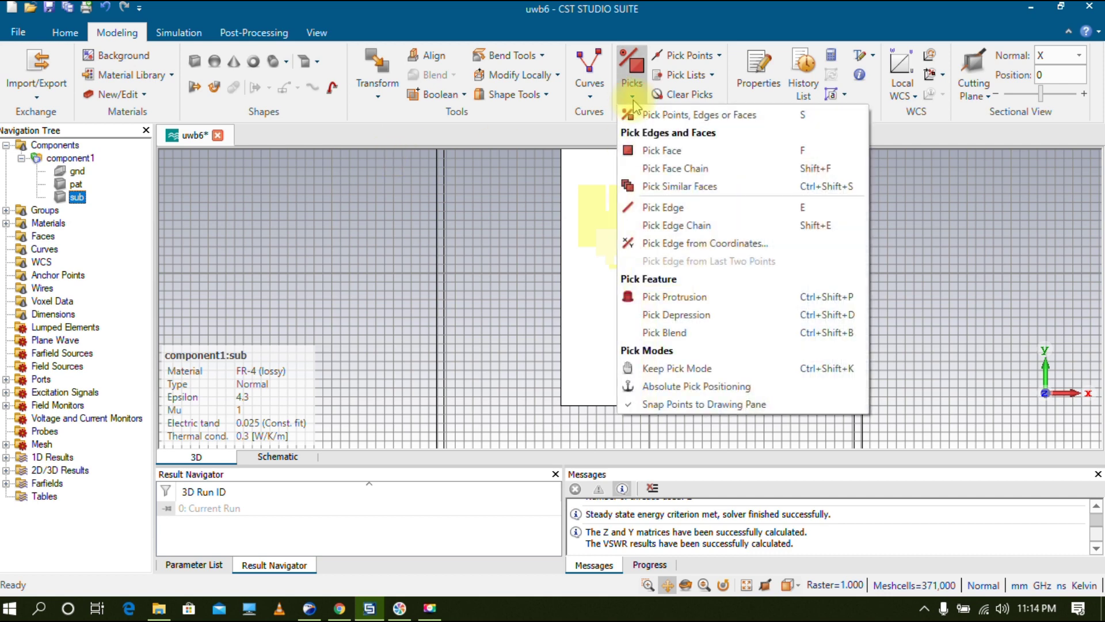
click(657, 150)
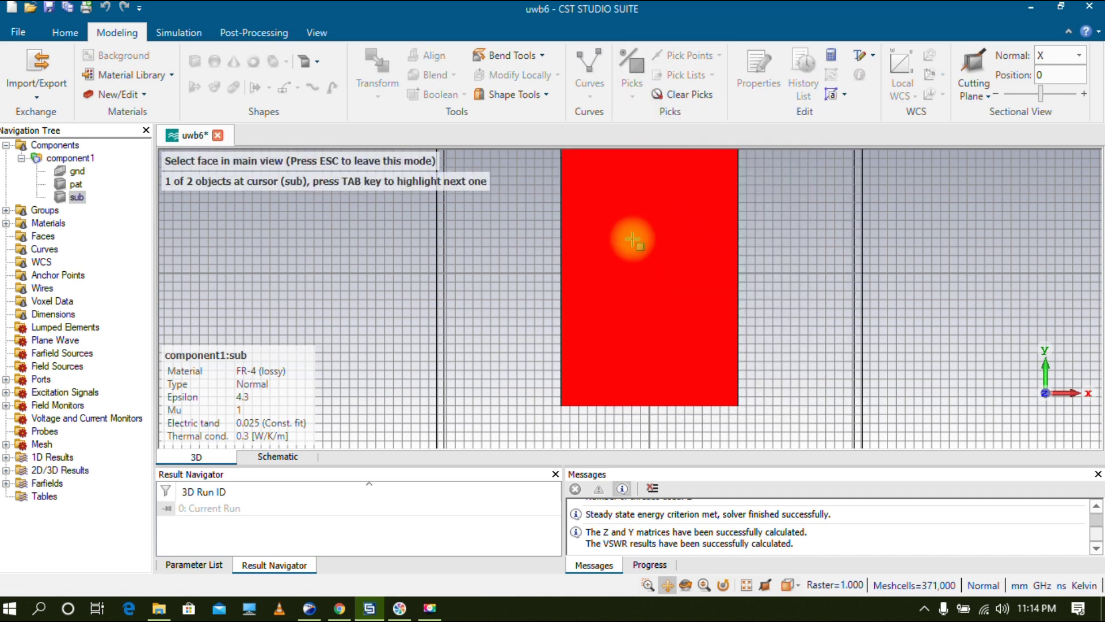
click(633, 274)
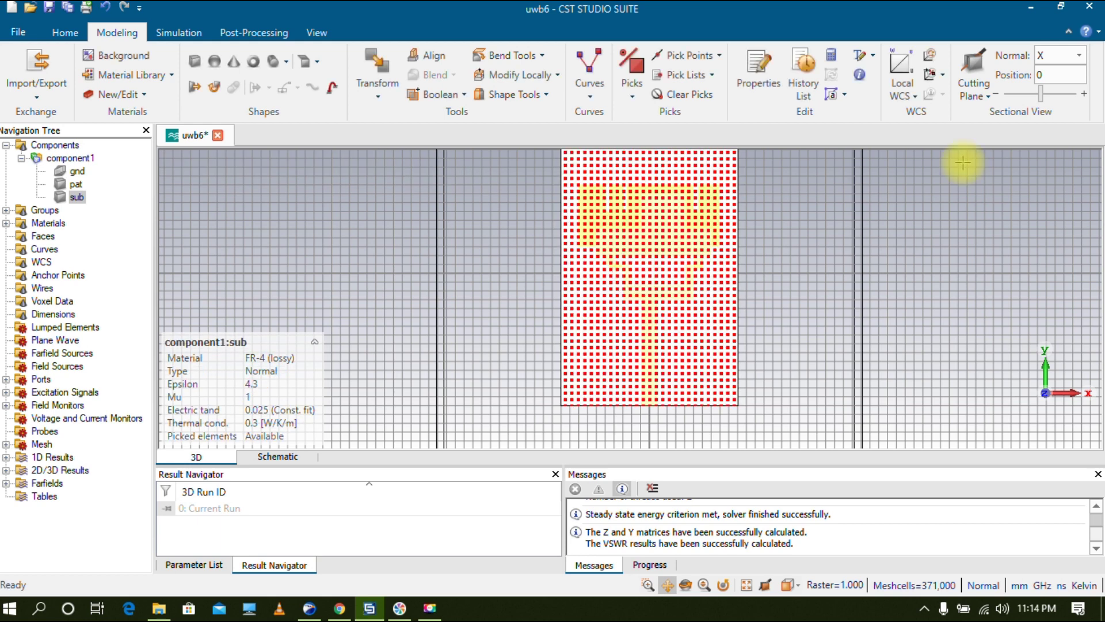
click(944, 76)
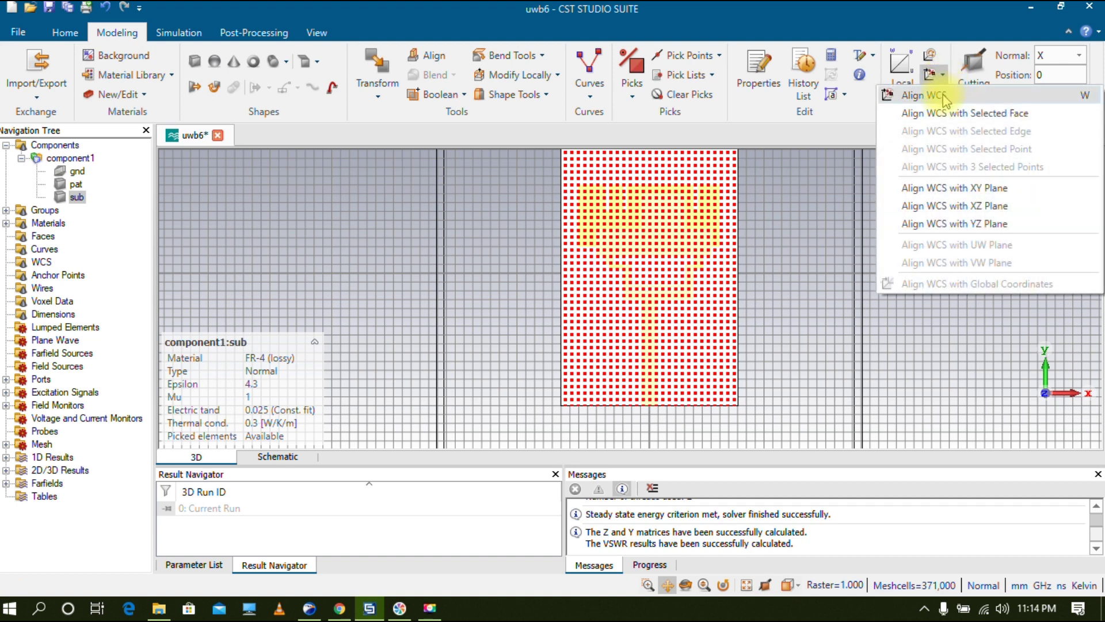
Align the WCS to the substrate face and confirm origin 0, 0, 1.635.
click(944, 95)
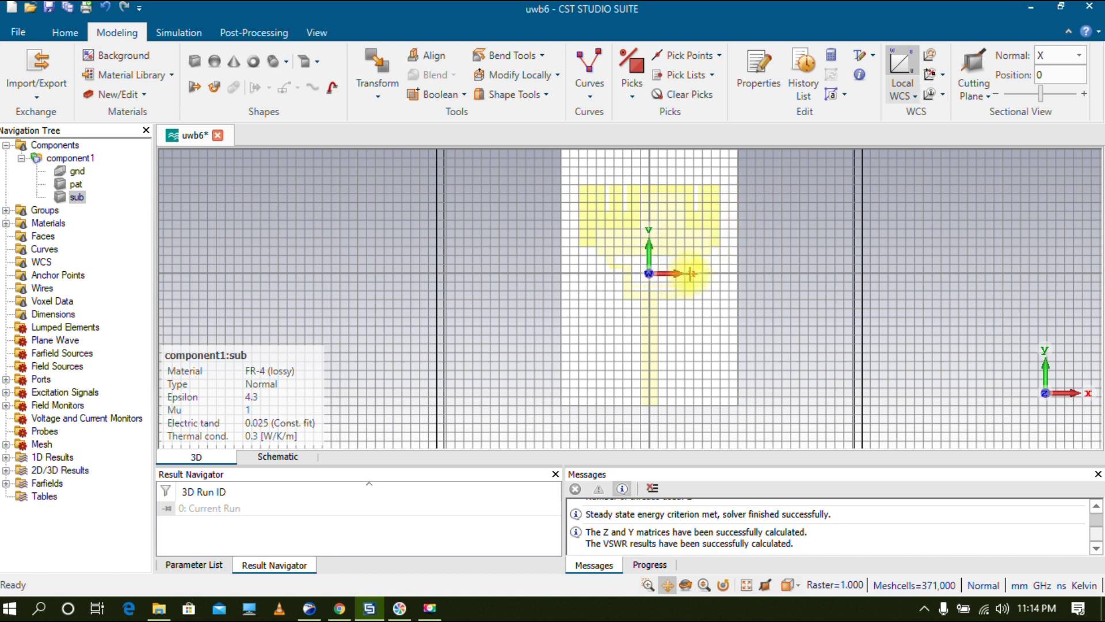
click(916, 96)
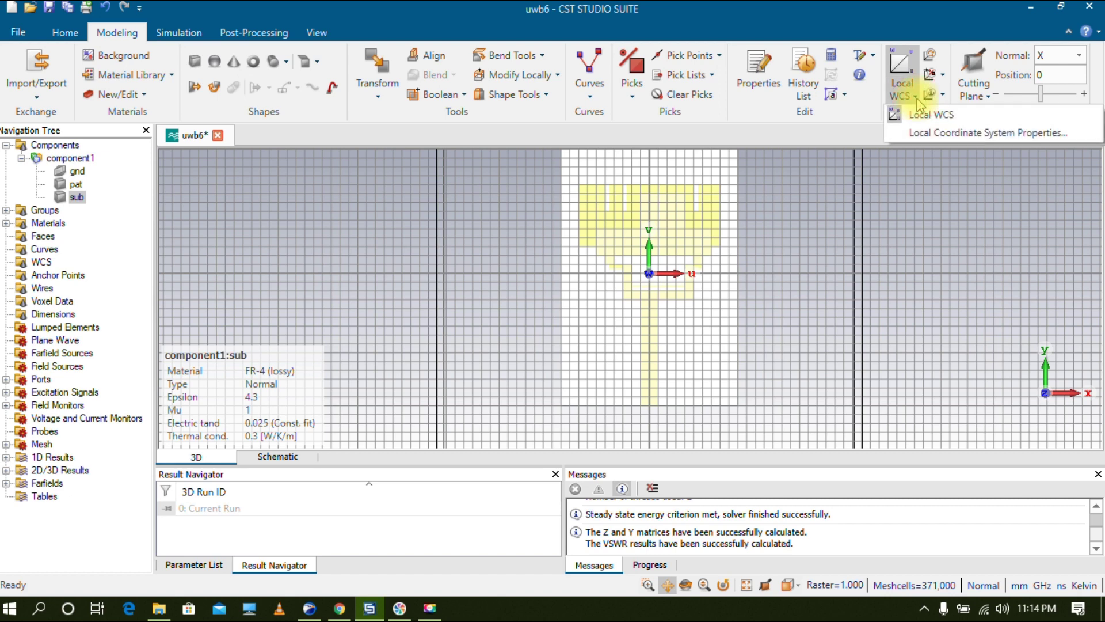
click(922, 133)
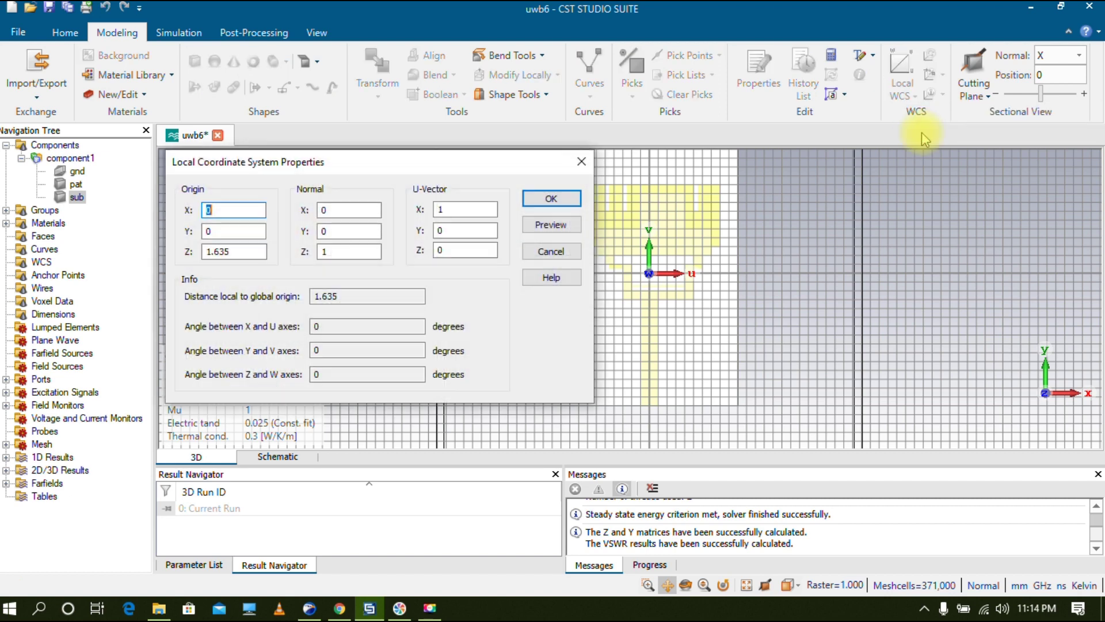
click(211, 211)
click(221, 233)
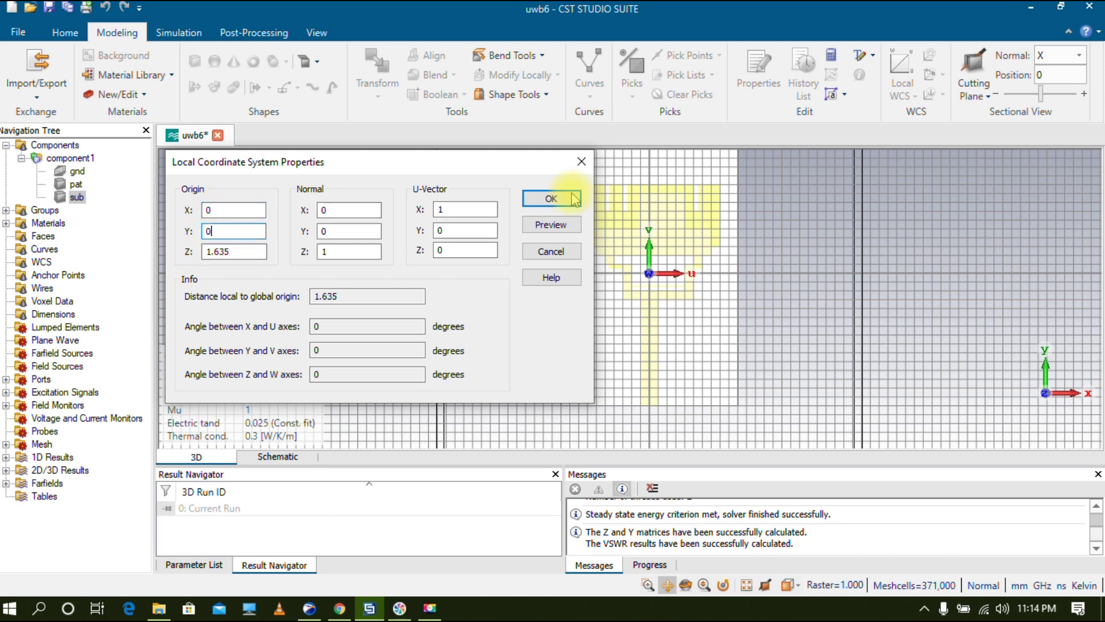
click(550, 198)
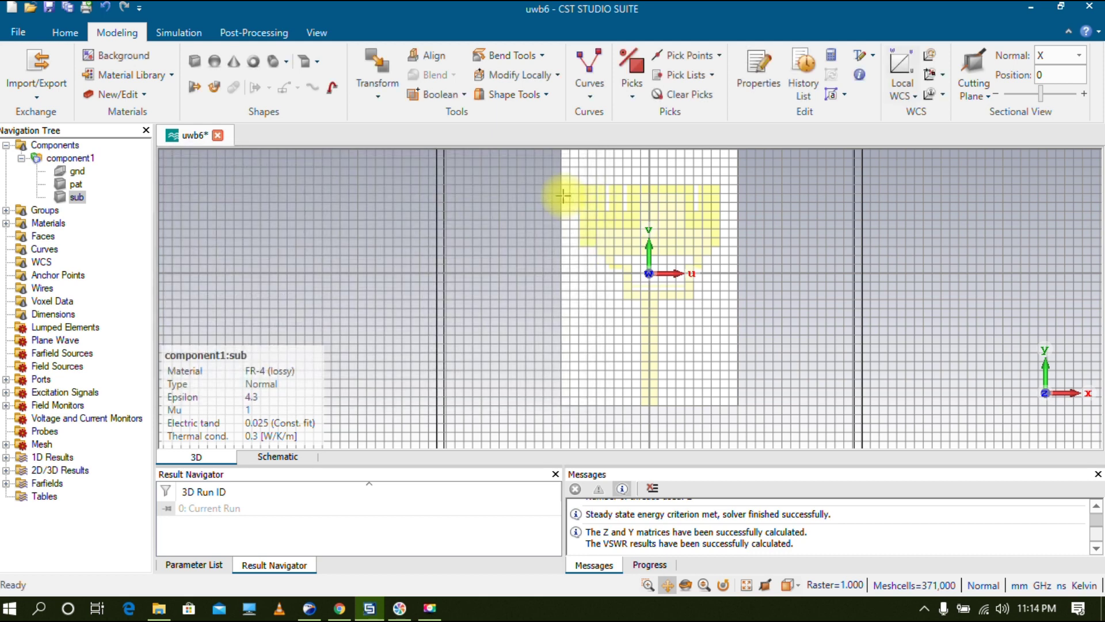
Export the substrate as a single-layer Gerber file named substrate.
click(37, 86)
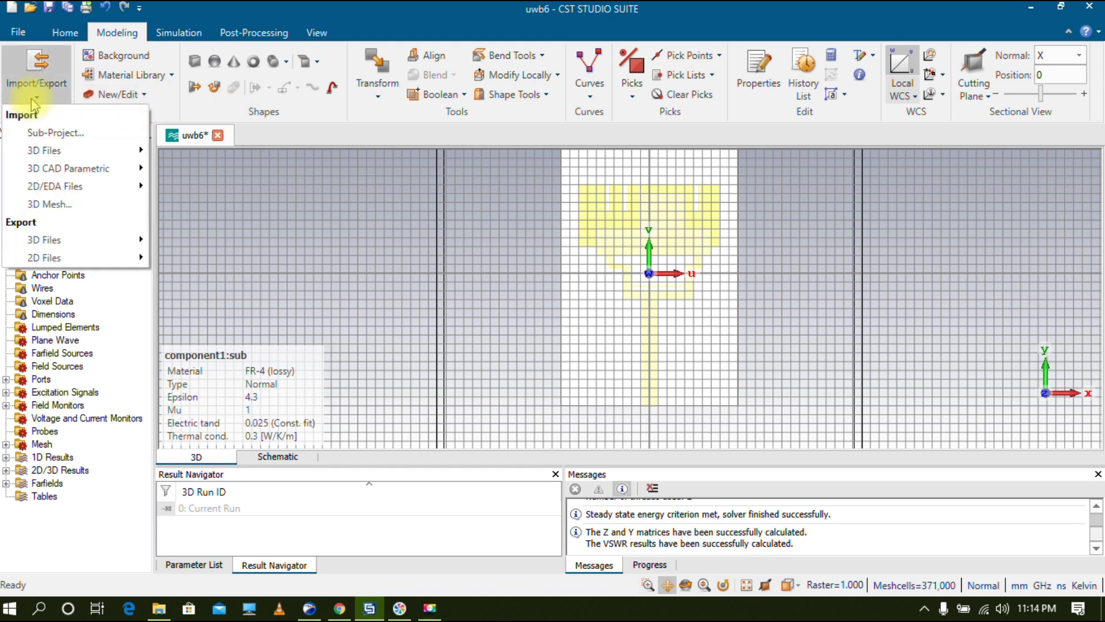
mouse_move(94, 258)
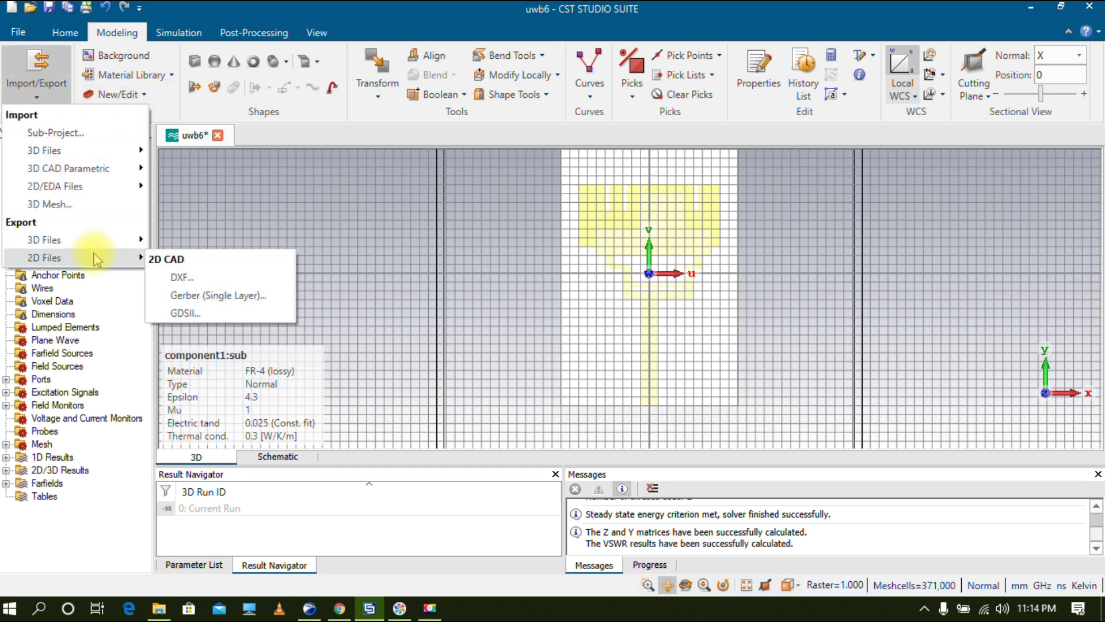
click(187, 295)
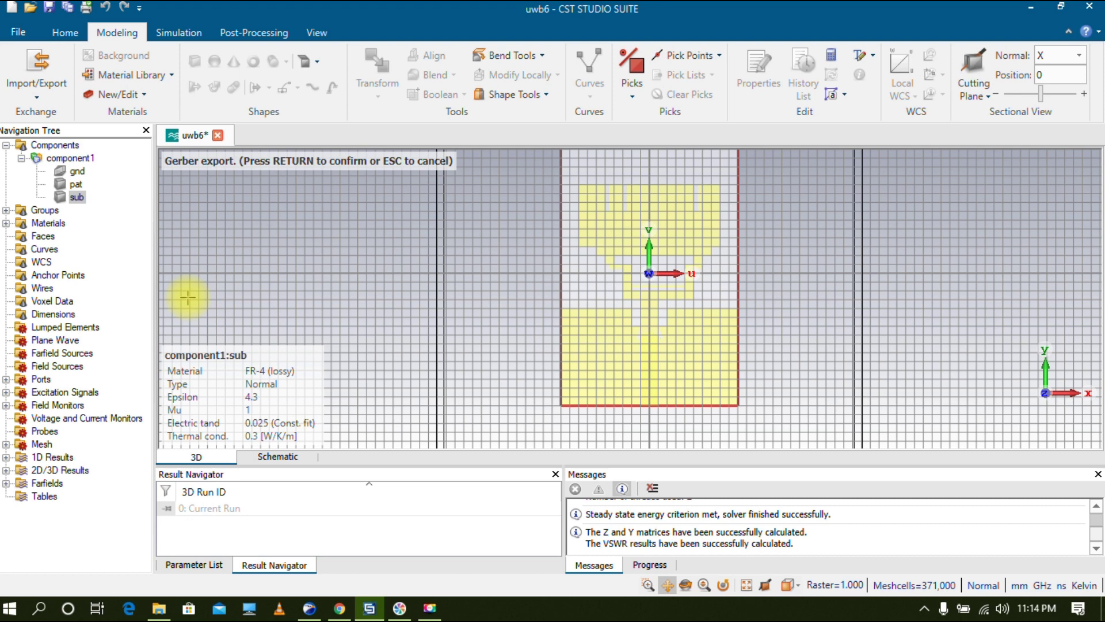
key(Return)
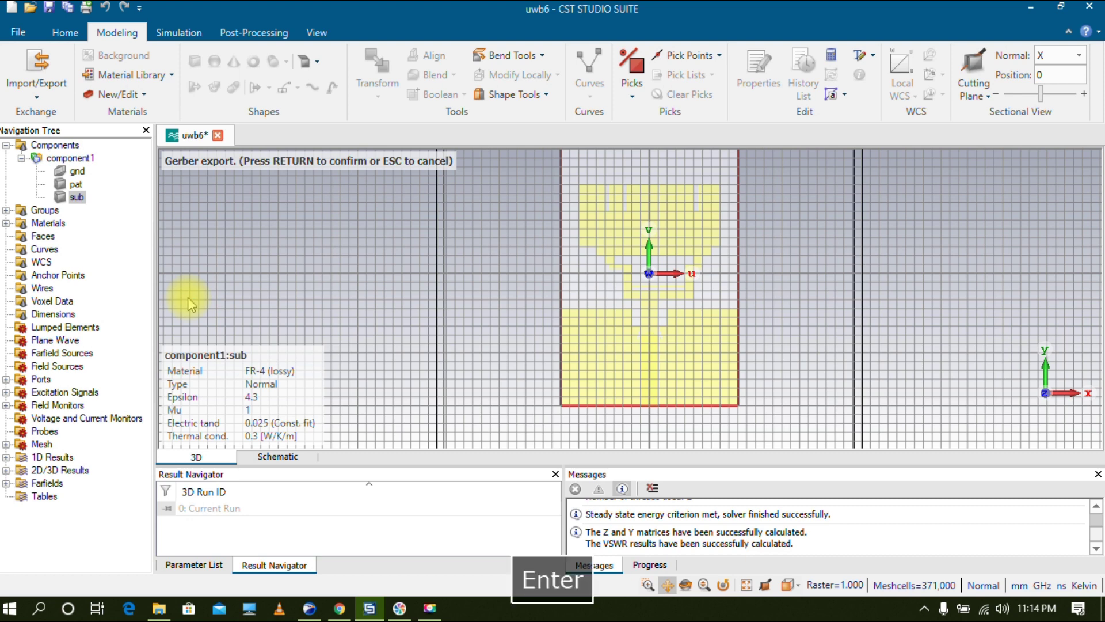
text(s)
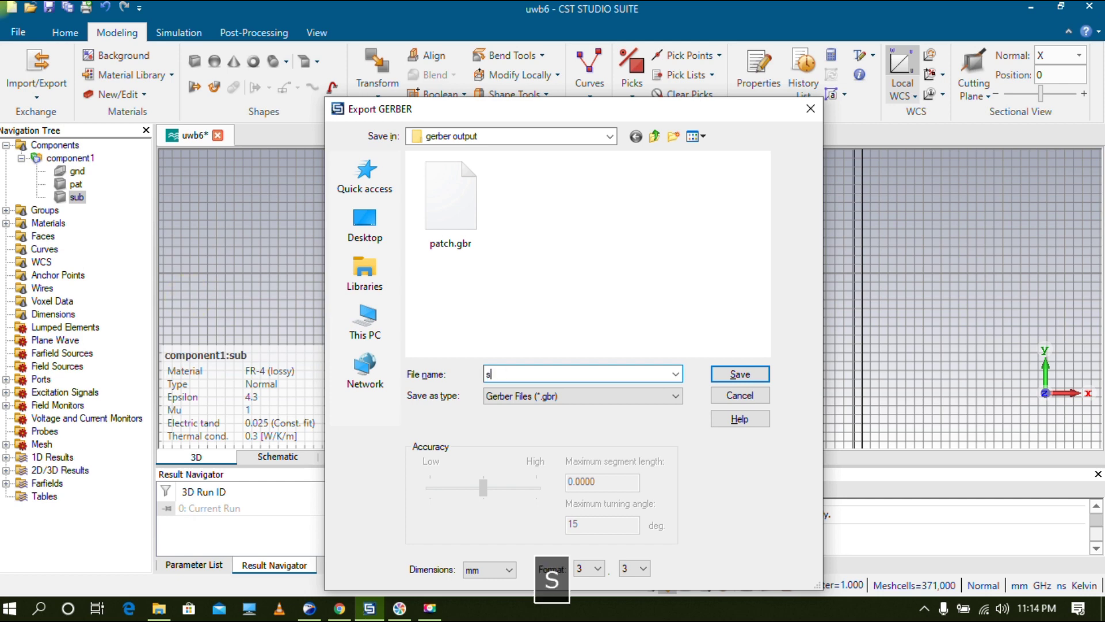
text(ubstrate)
click(750, 374)
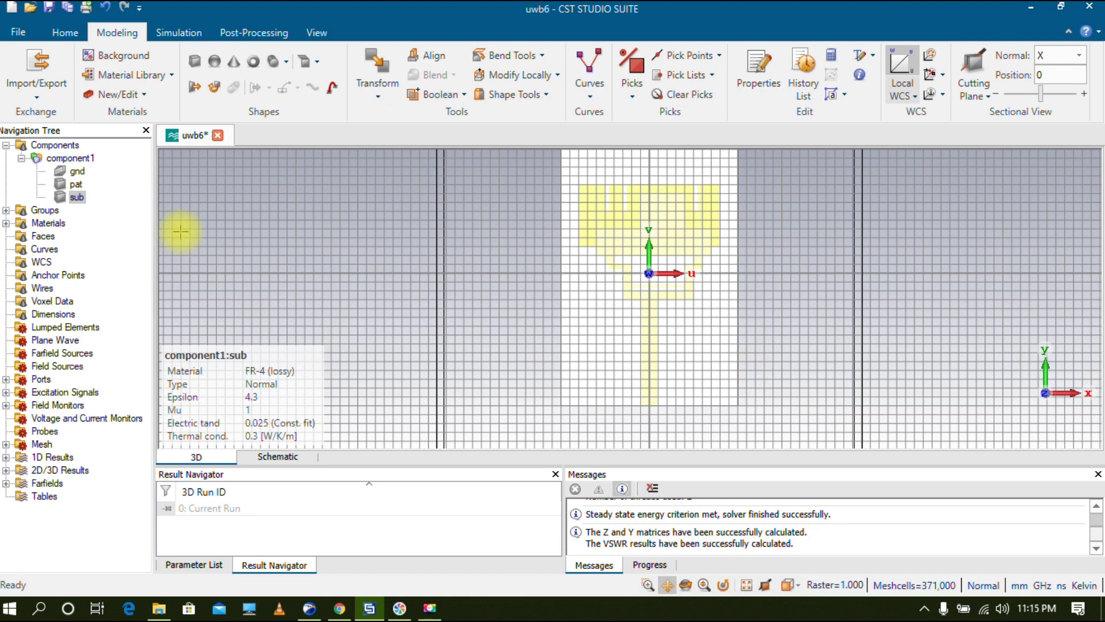
Select gnd, turn off the local WCS and align the WCS to the ground face.
click(75, 173)
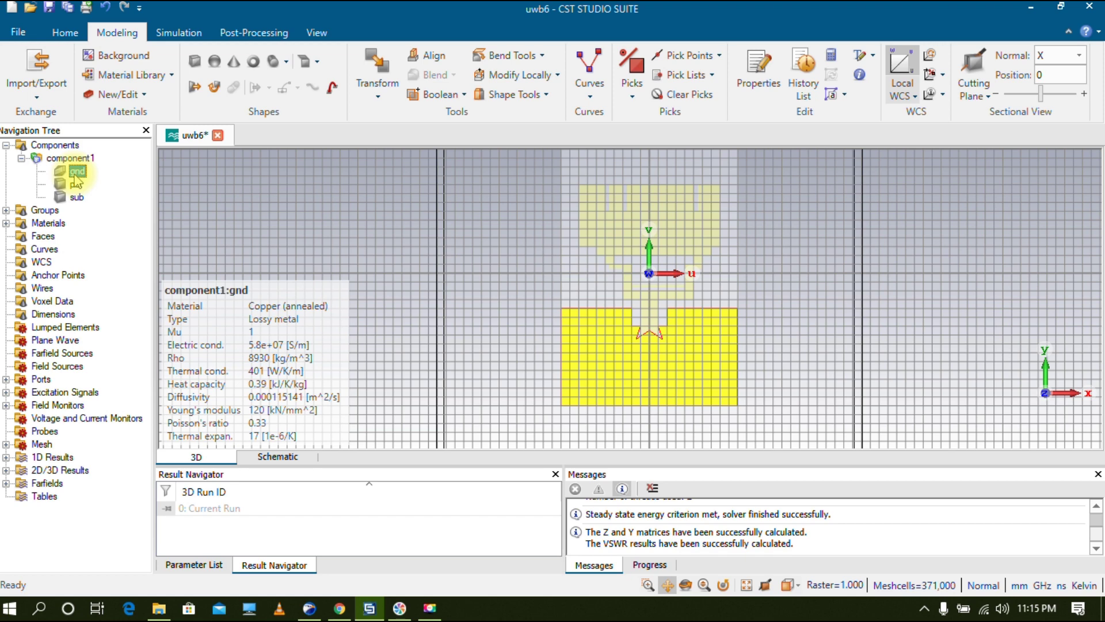
click(905, 61)
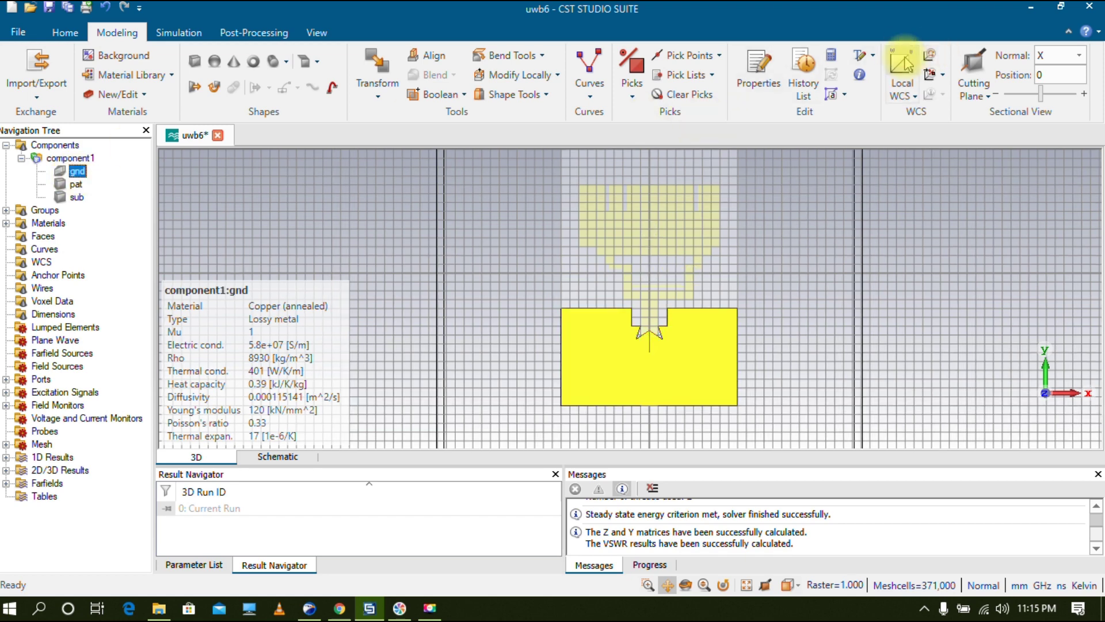
click(941, 77)
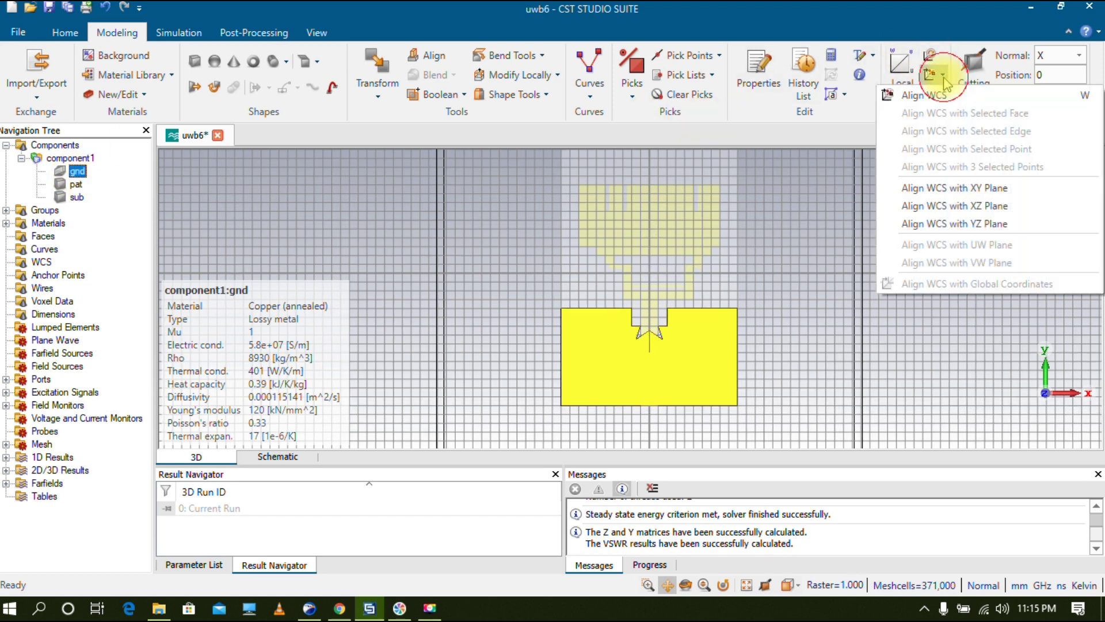
click(937, 95)
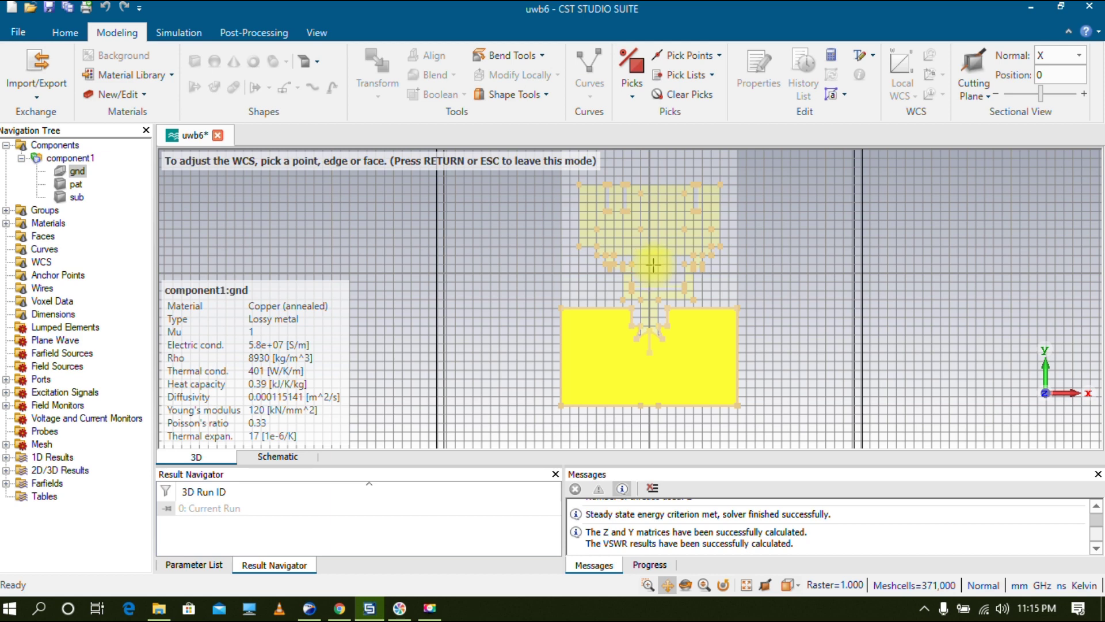
click(648, 364)
key(Return)
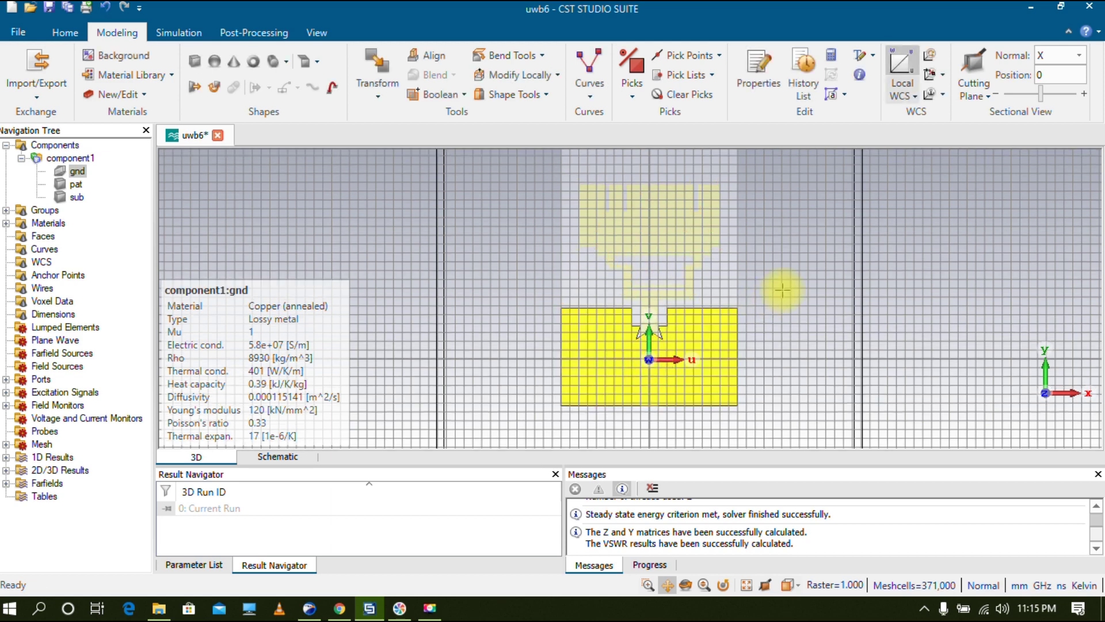
Set the local coordinate system origin Y to 0, giving origin 0, 0, 0.035.
click(913, 95)
click(931, 133)
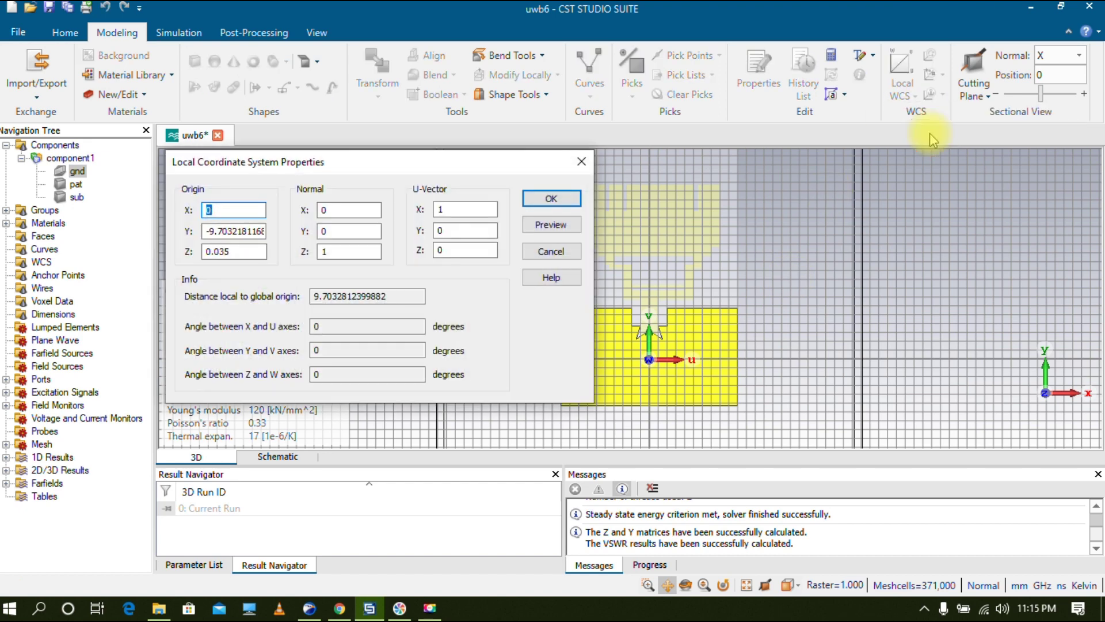
click(240, 230)
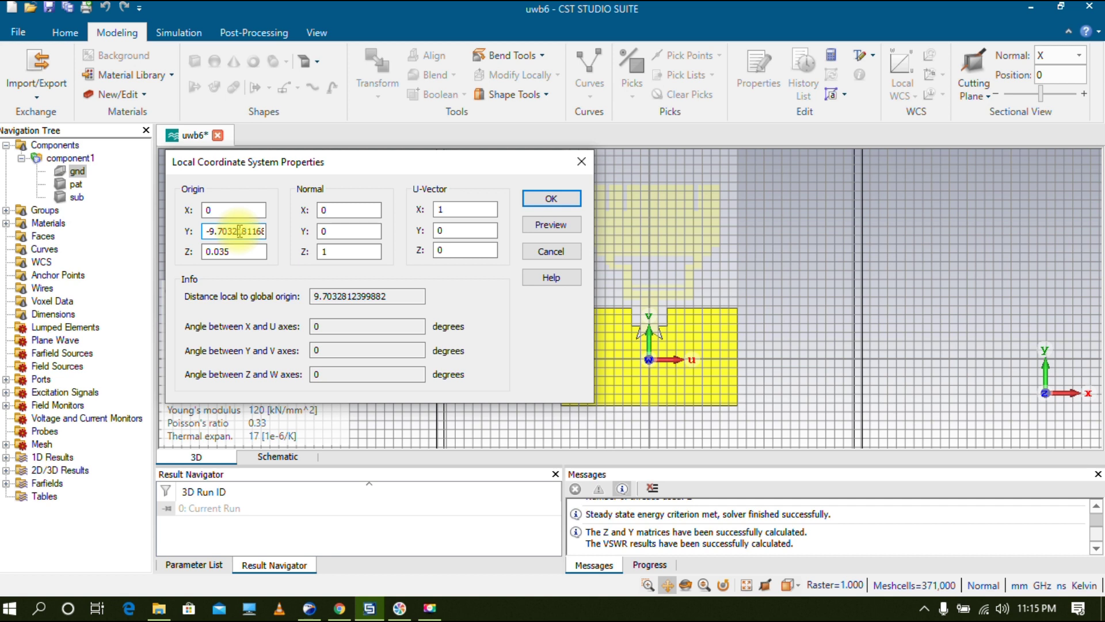
key(ctrl+a)
text(0)
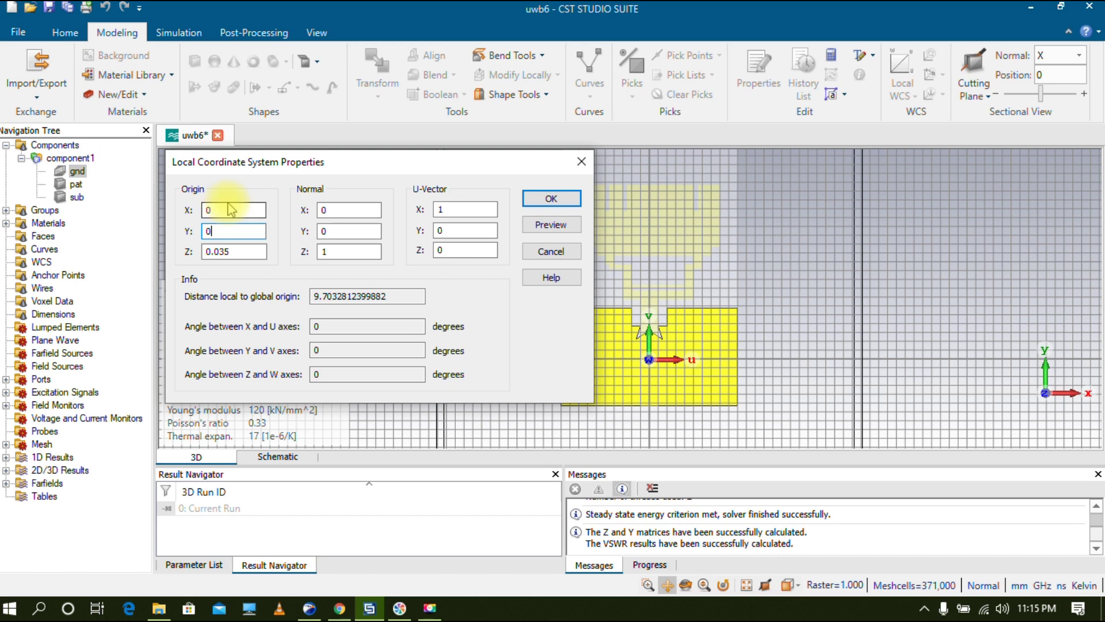
click(547, 202)
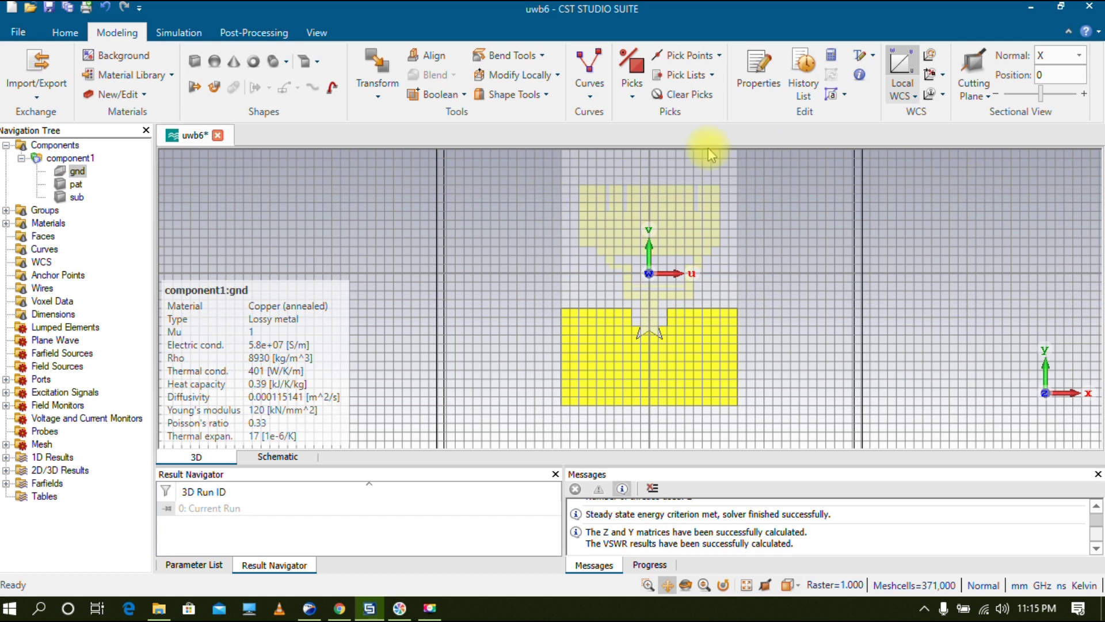
Export the ground plane as a single-layer Gerber file named ground.
click(38, 95)
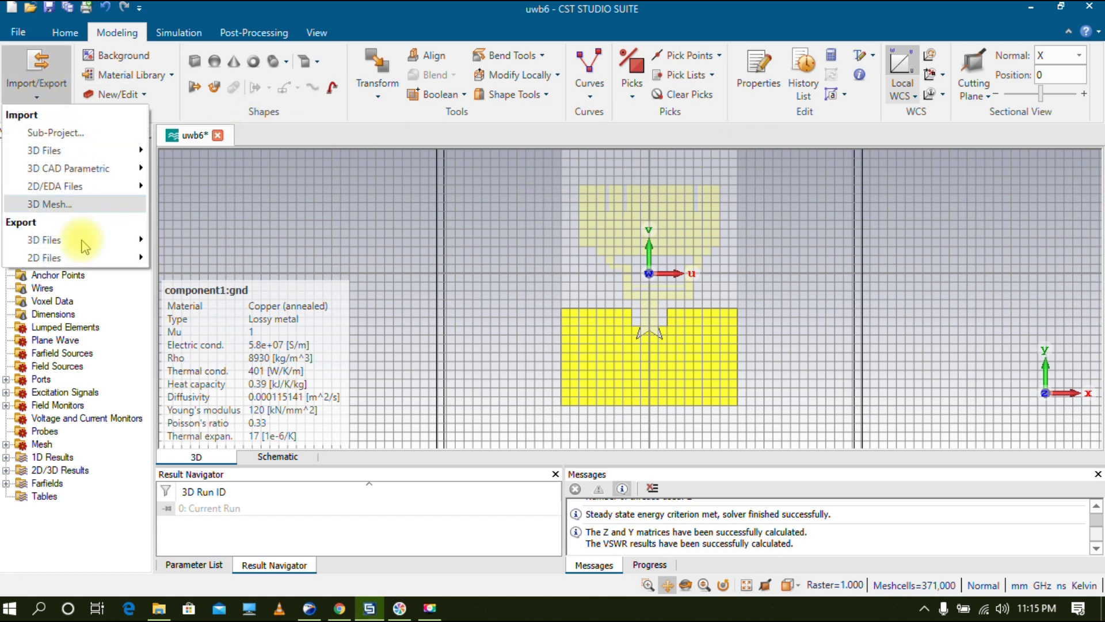
mouse_move(87, 256)
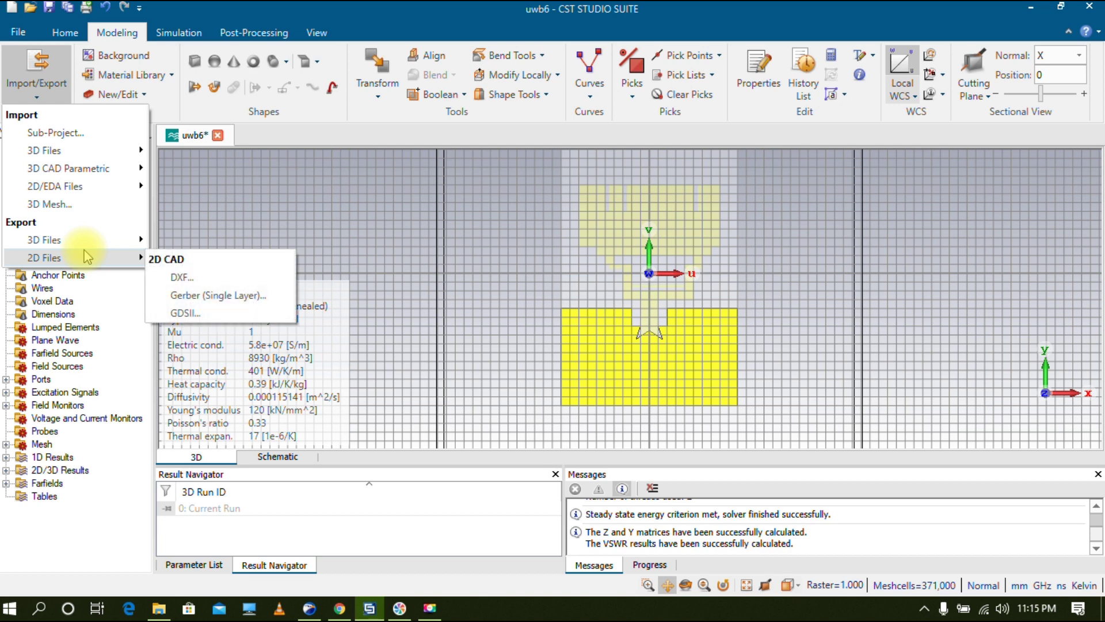
click(225, 308)
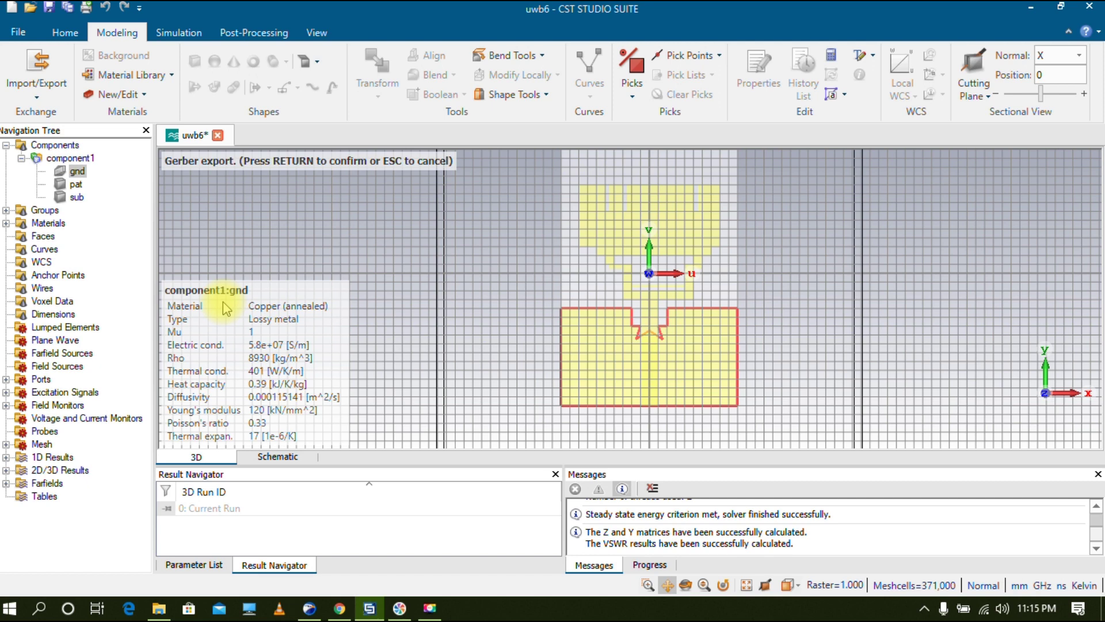
key(Return)
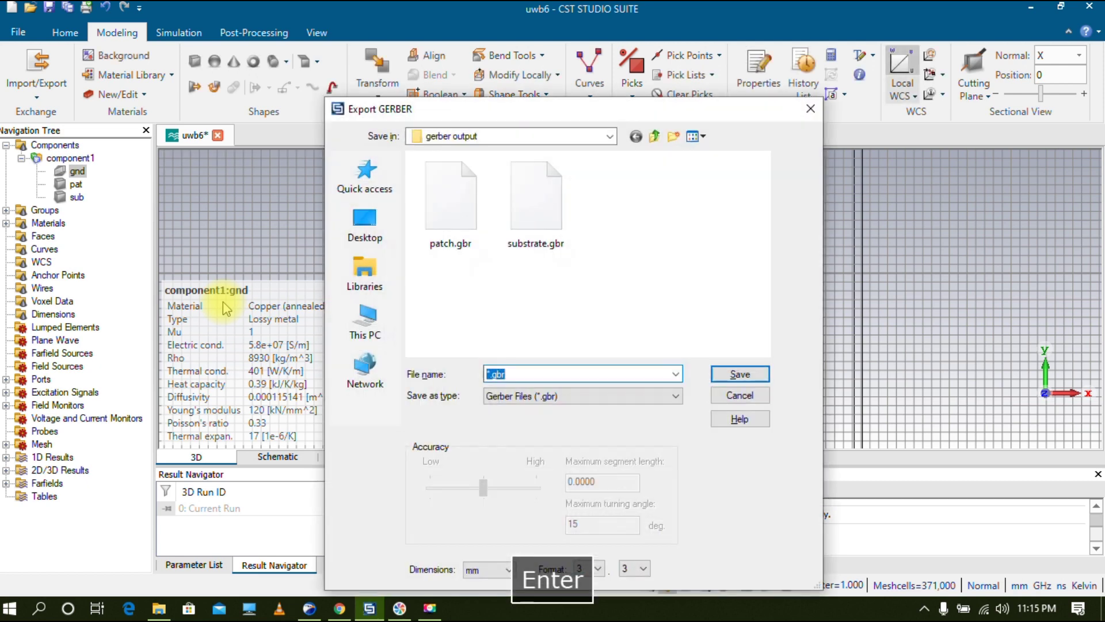
text(grounf)
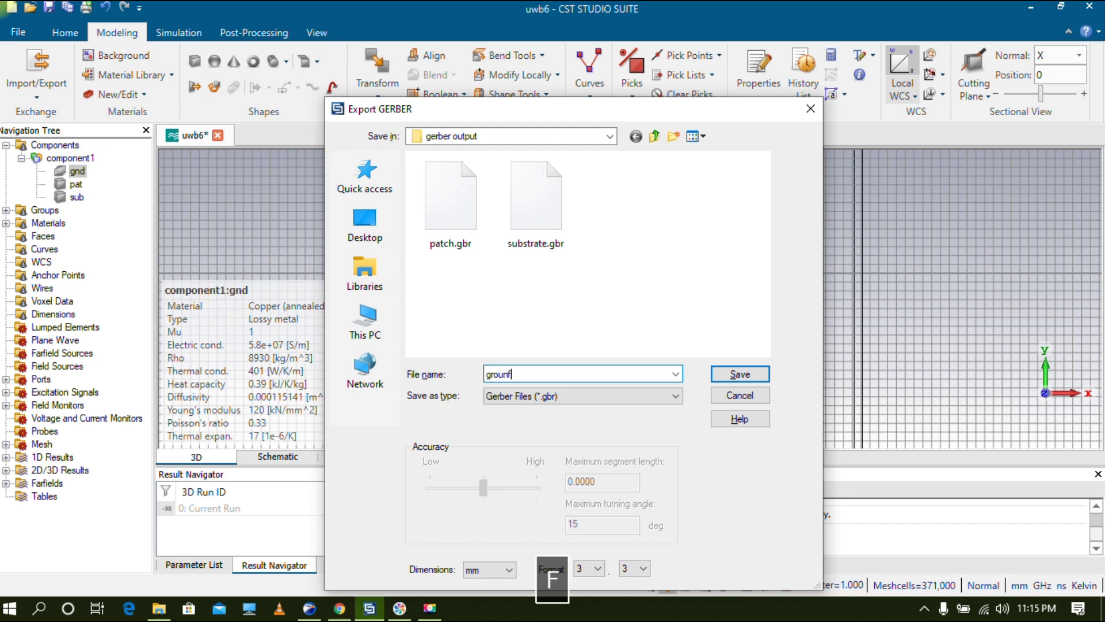
key(BackSpace)
text(d)
click(733, 374)
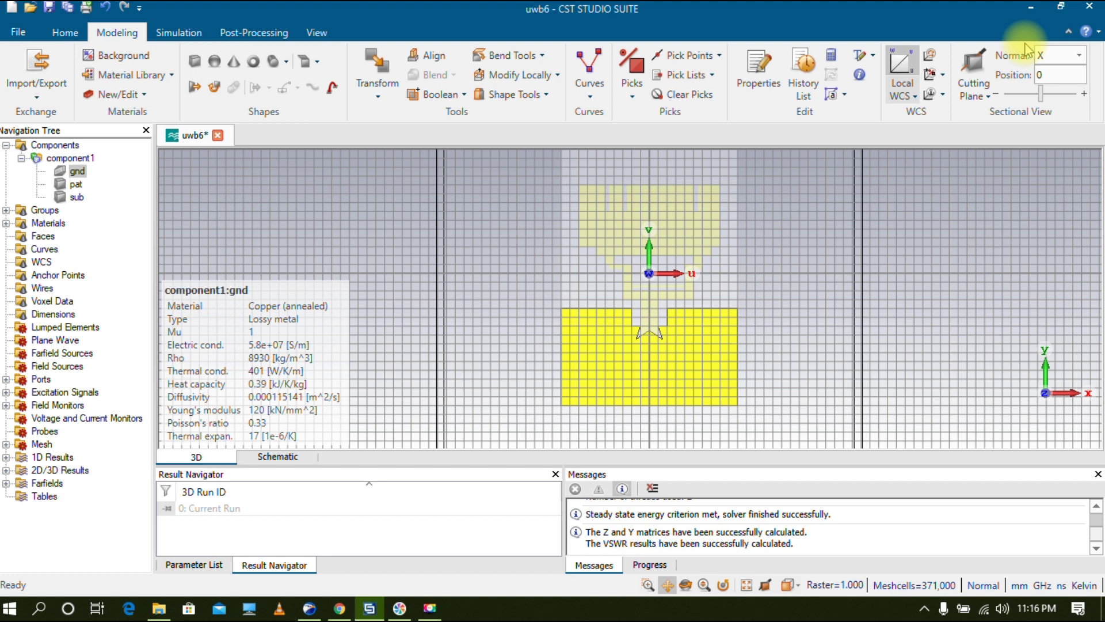
Minimize CST and launch GerbView, continuing with the evaluation version.
click(1031, 9)
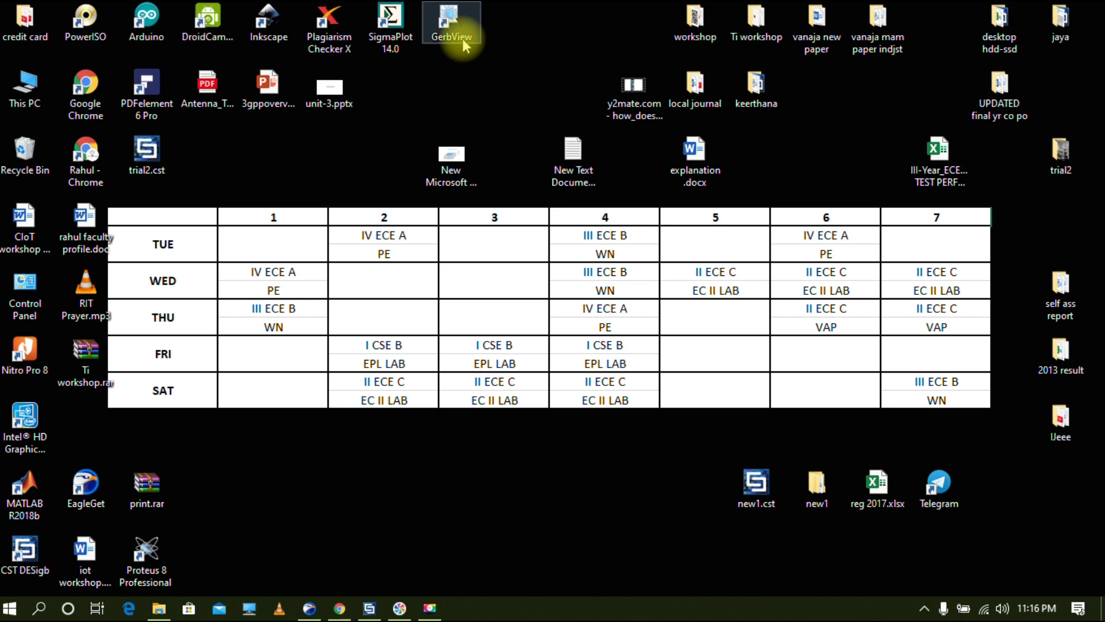
double_click(451, 26)
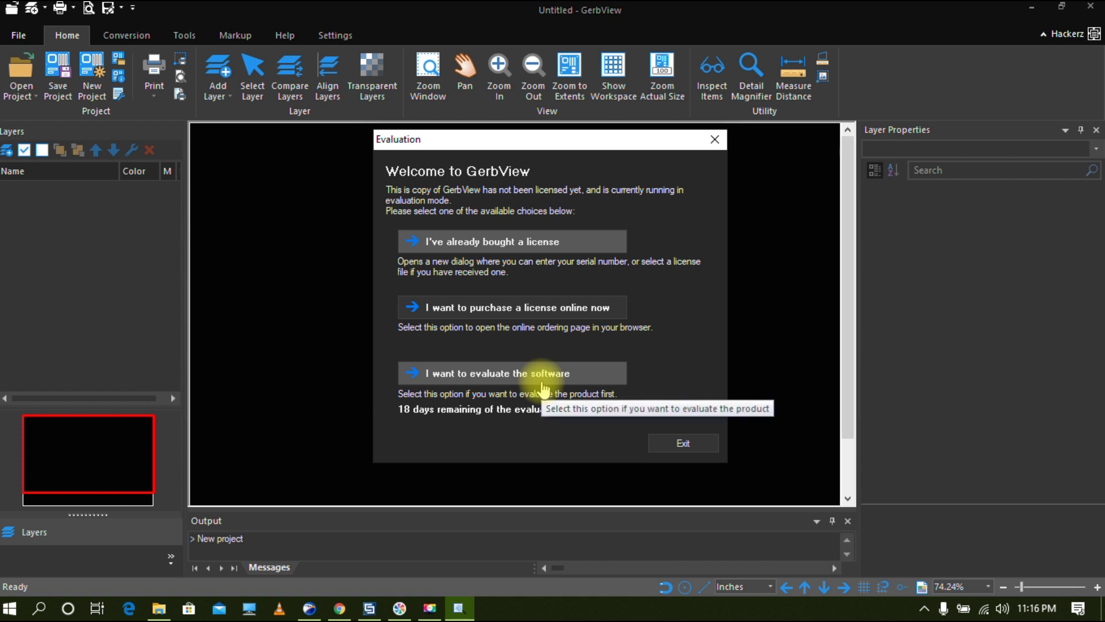
click(543, 380)
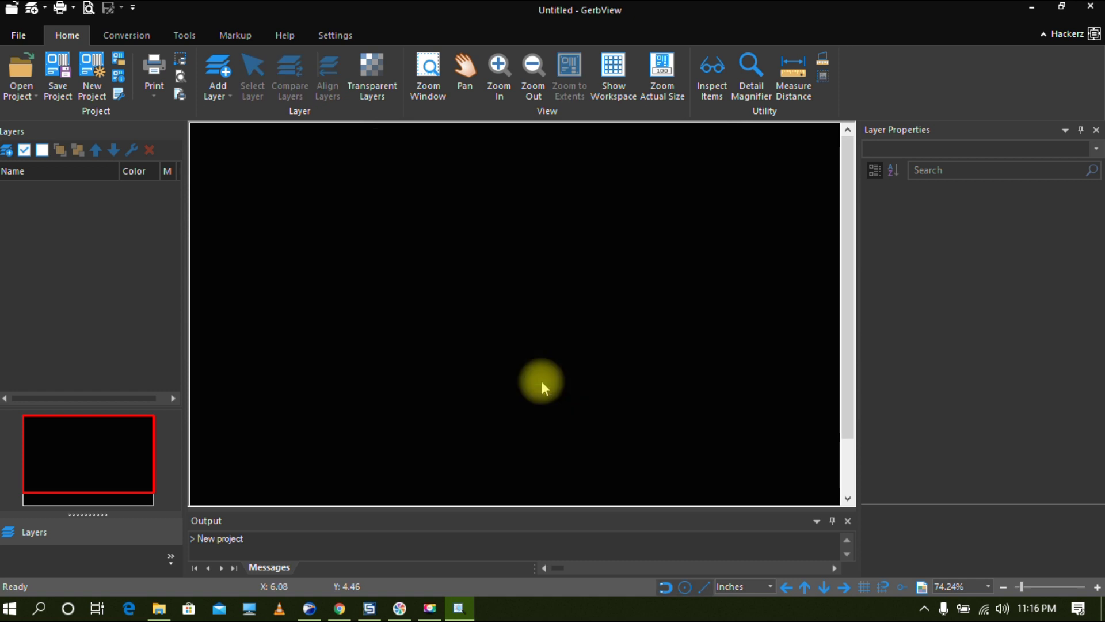
Load ground.gbr, patch.gbr and substrate.gbr as GerbView layers, declining the aperture file.
click(7, 150)
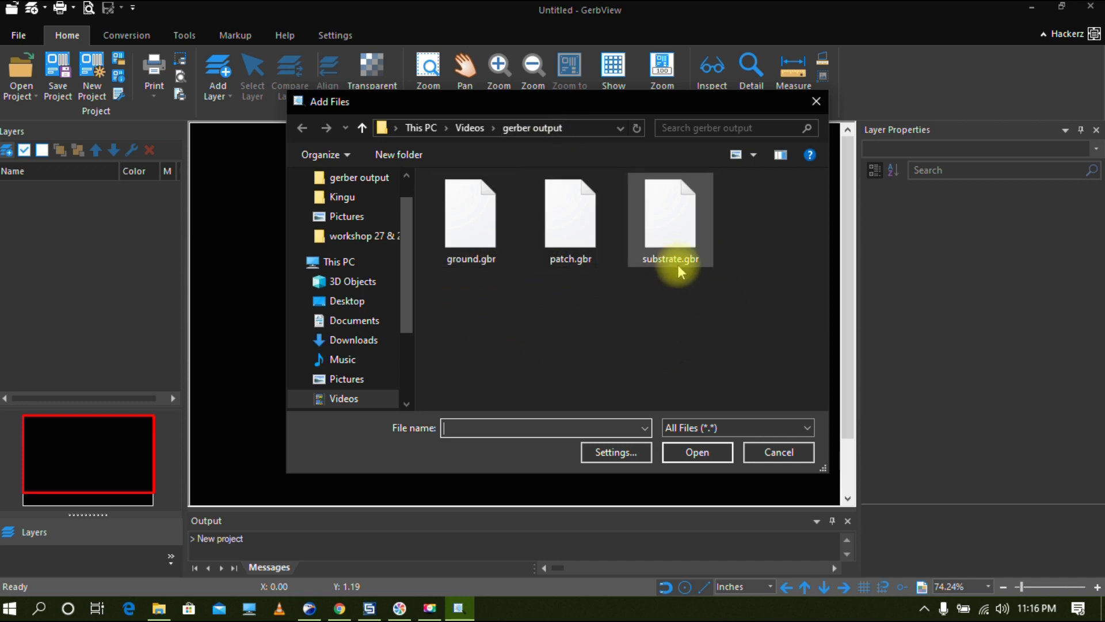
drag(722, 287, 464, 226)
click(708, 453)
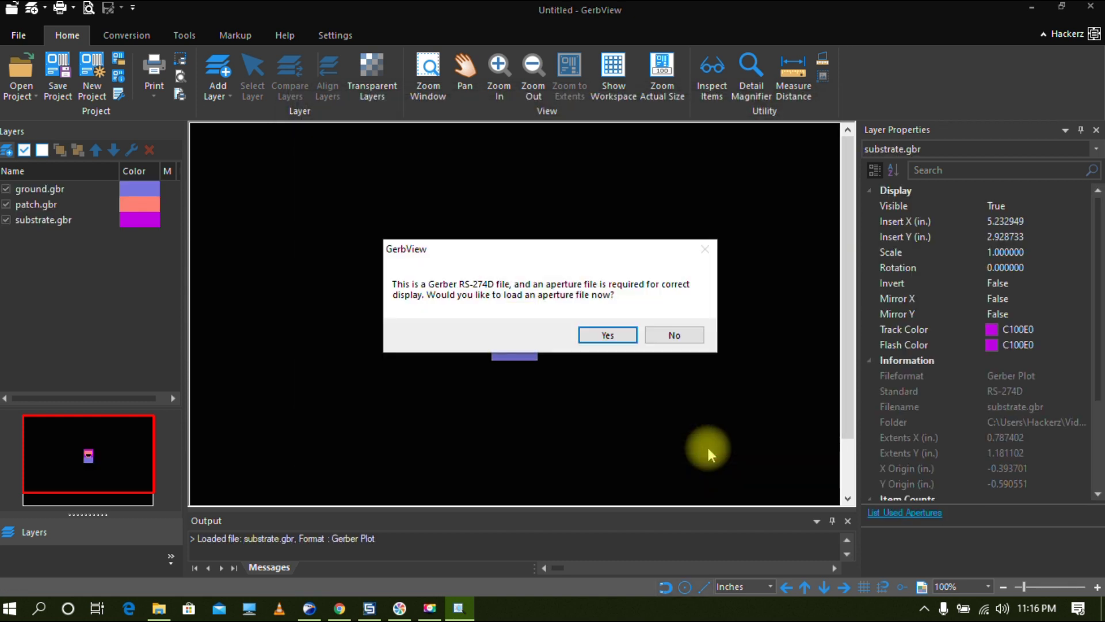
click(675, 335)
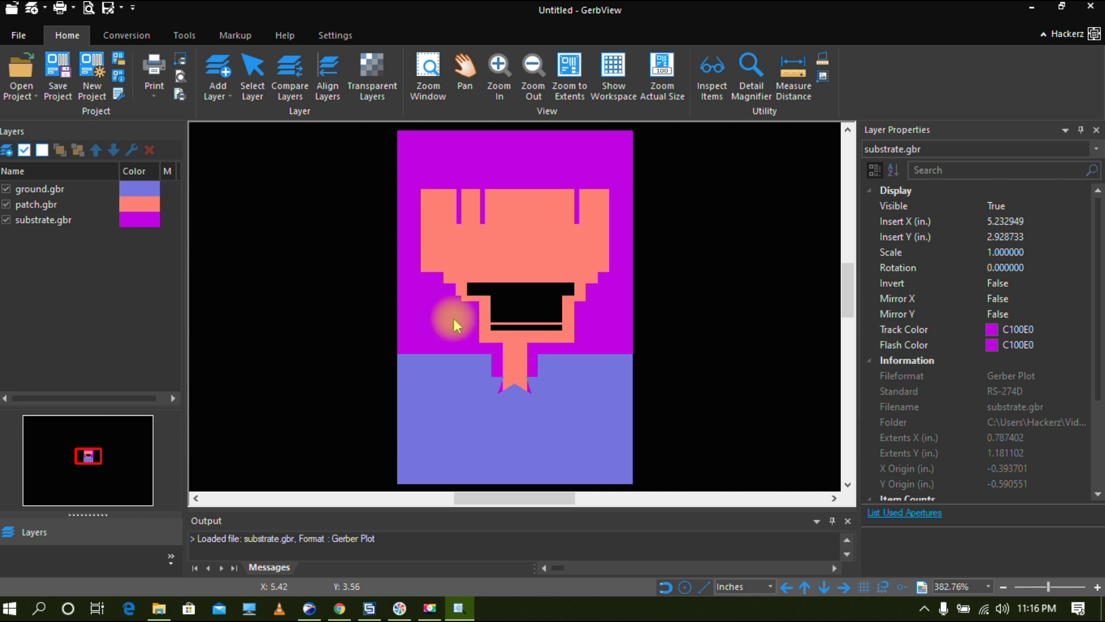
click(50, 191)
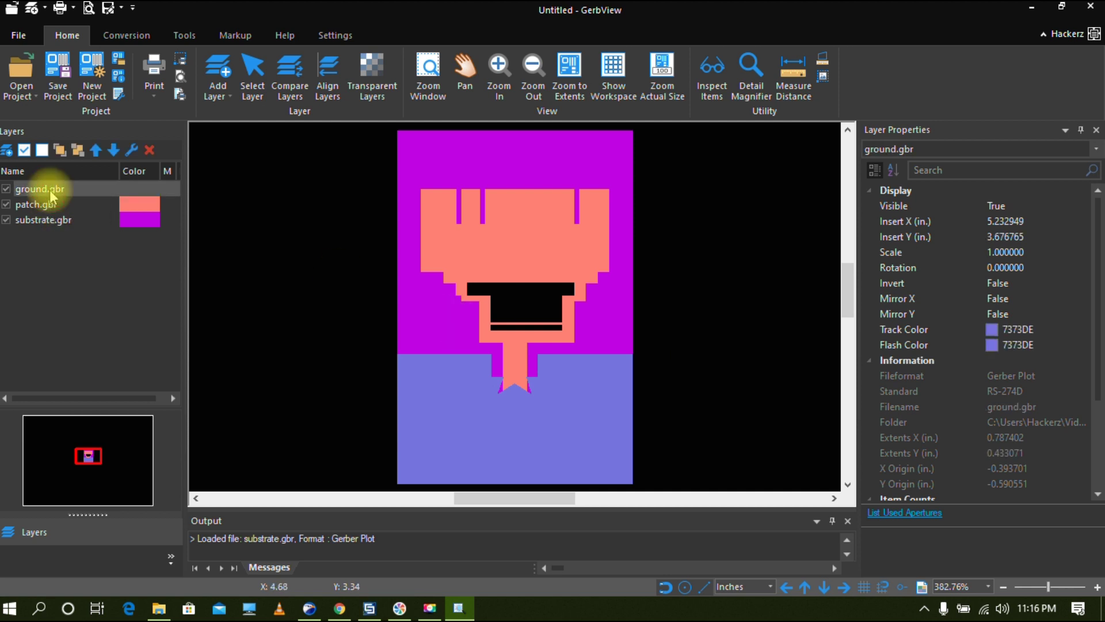
Move the ground.gbr layer down twice so it sits at the bottom of the stack.
click(45, 205)
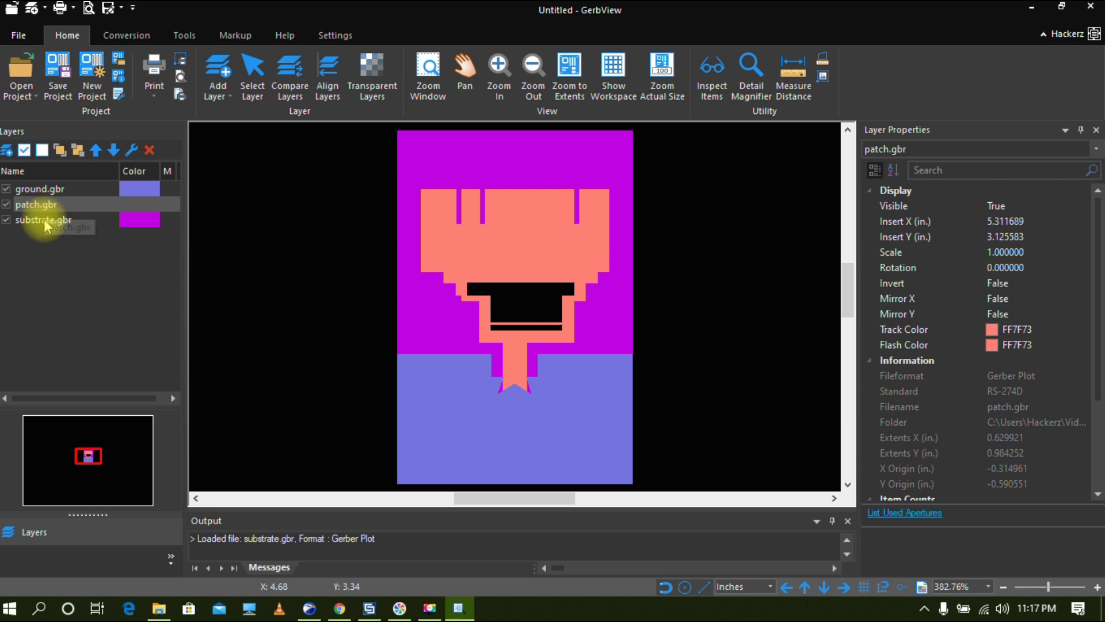
click(44, 221)
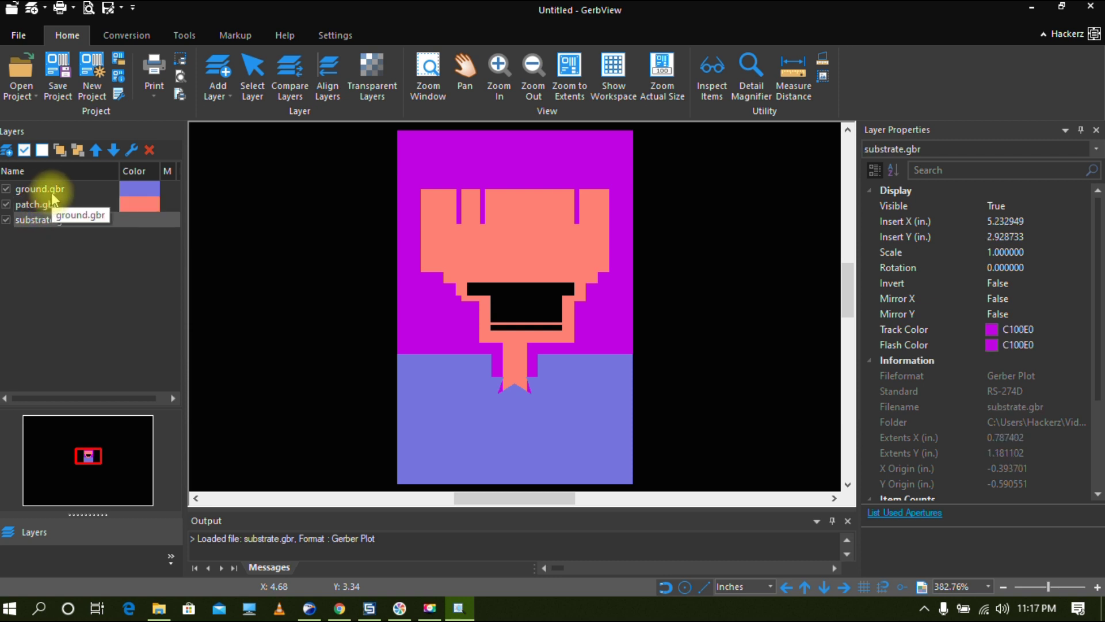
click(52, 193)
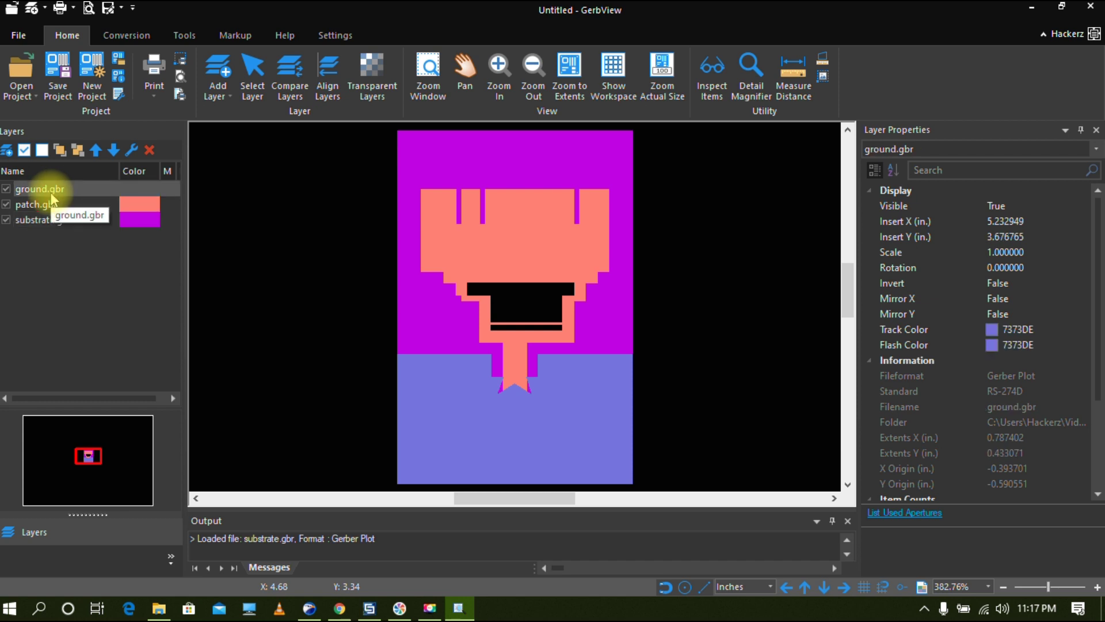
click(114, 151)
click(114, 151)
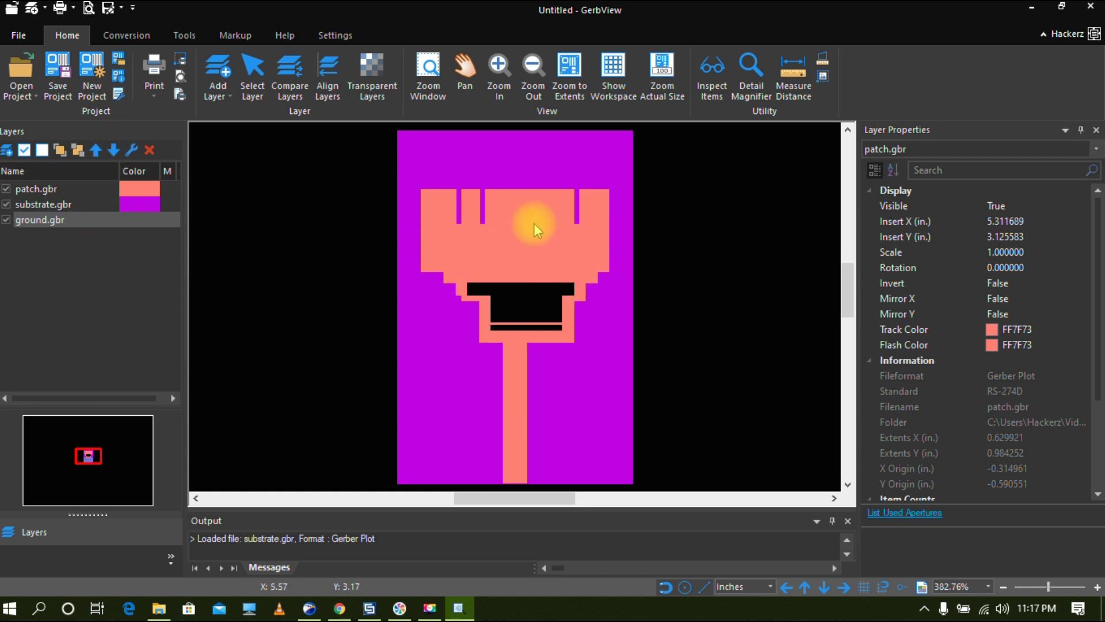
Hide and re-show substrate.gbr to confirm it covers the ground layer.
click(40, 205)
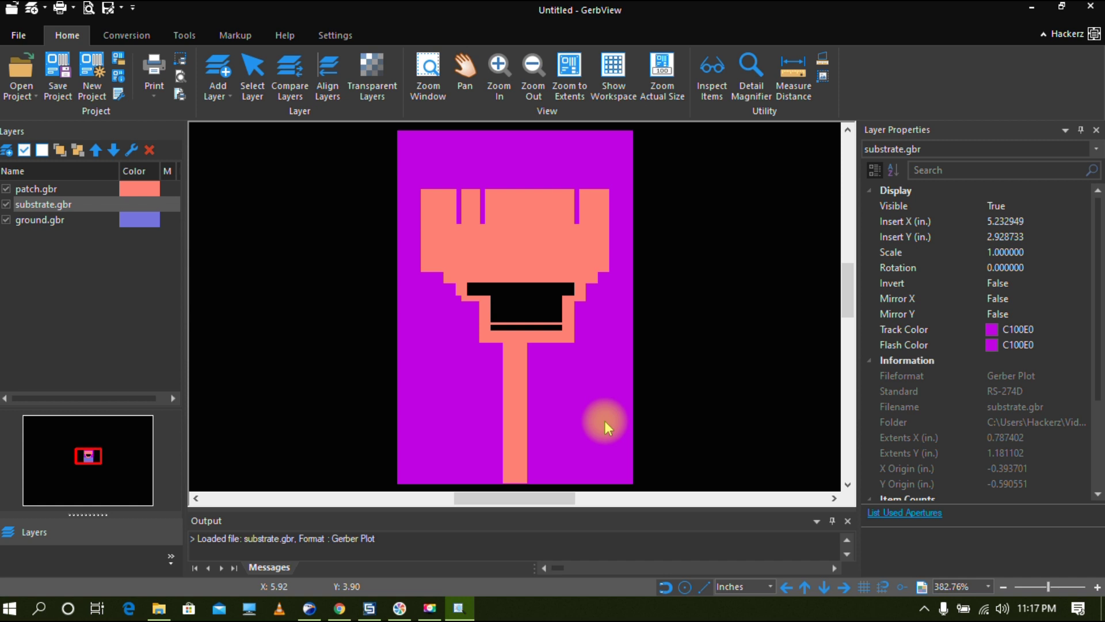
click(45, 222)
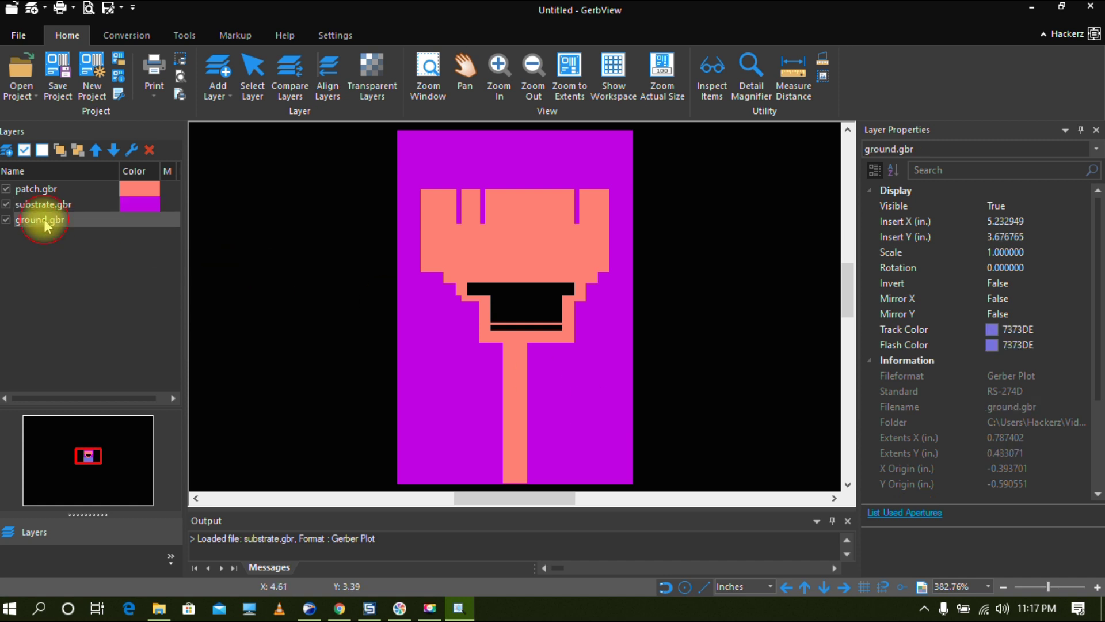
click(7, 205)
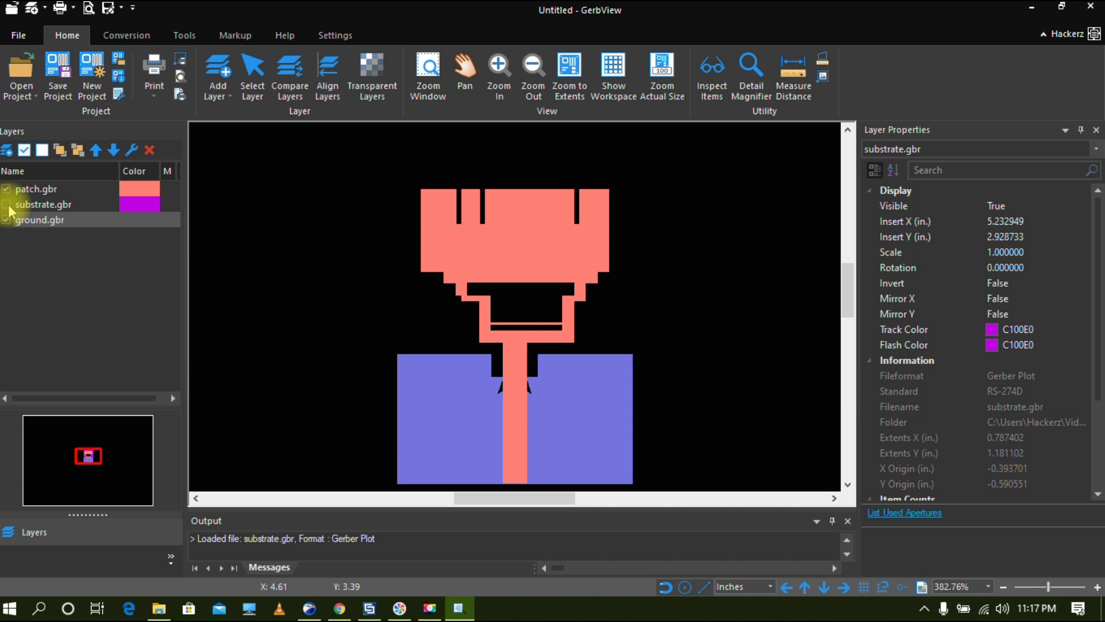
click(7, 205)
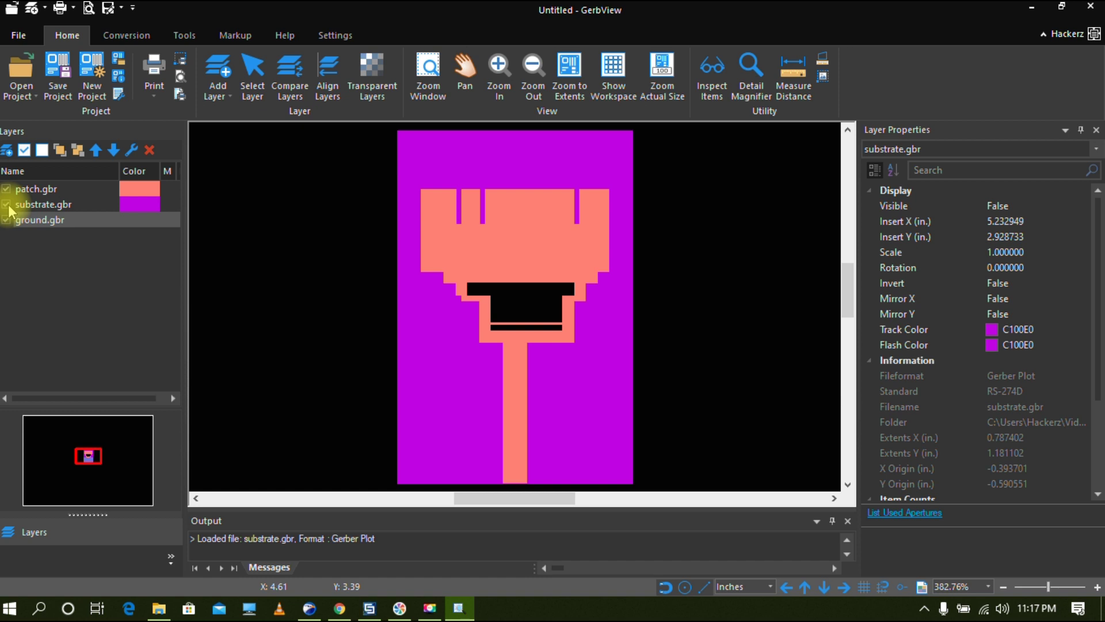
click(64, 207)
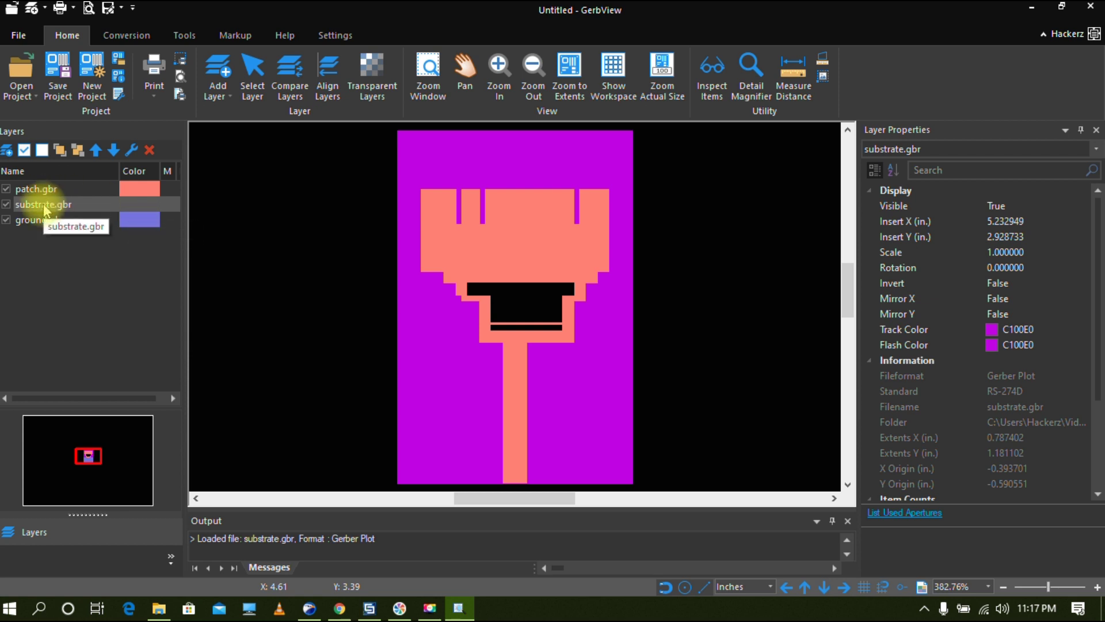
Change substrate.gbr's track colour to pale green 98FB98.
click(1022, 328)
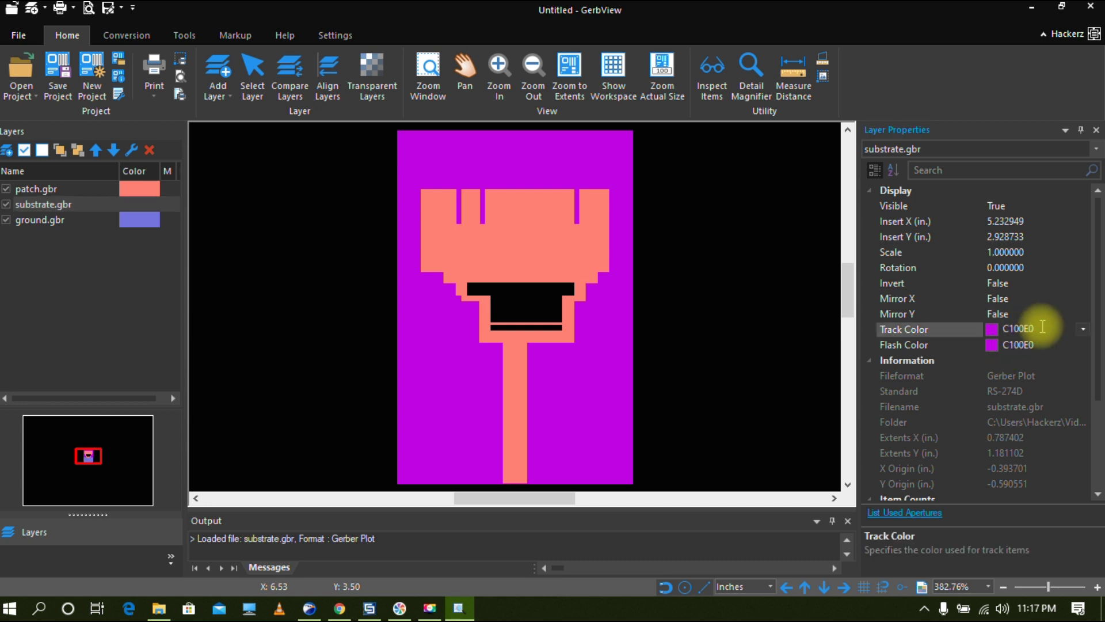
click(1078, 330)
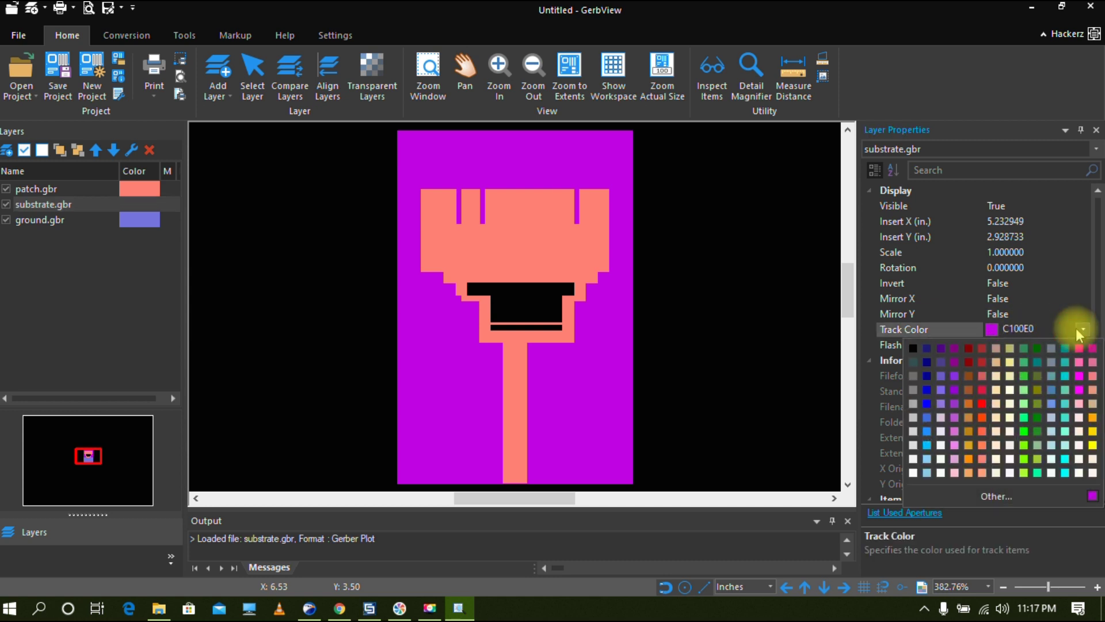
click(1025, 404)
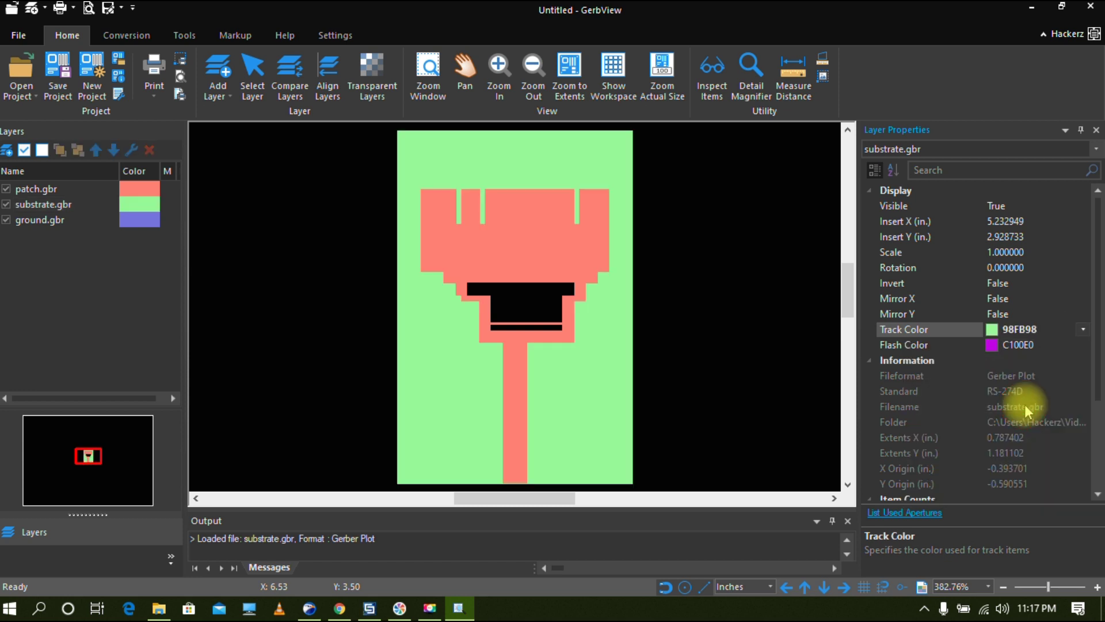